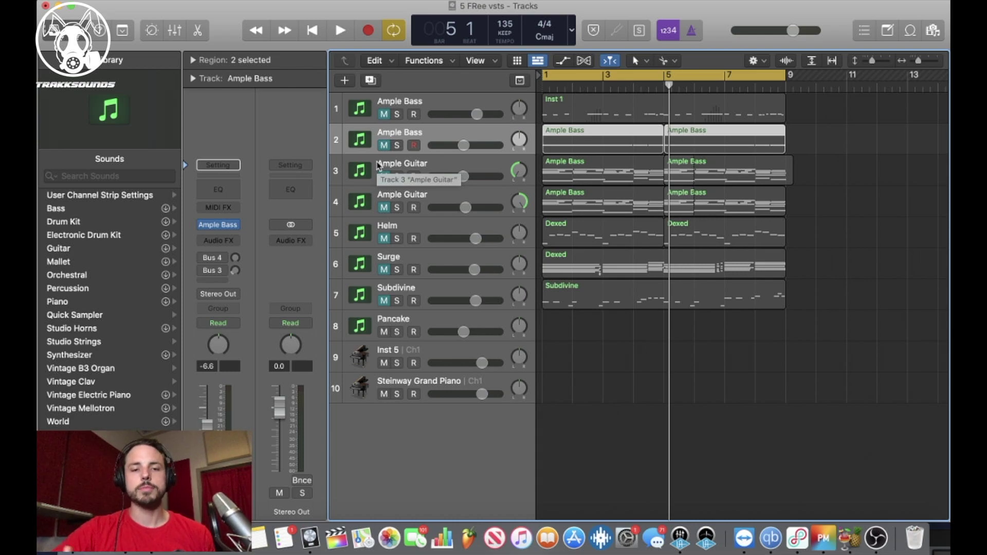
# Centre the first Ample Guitar track's pan and bypass its Channel EQ.
pyautogui.click(384, 167)
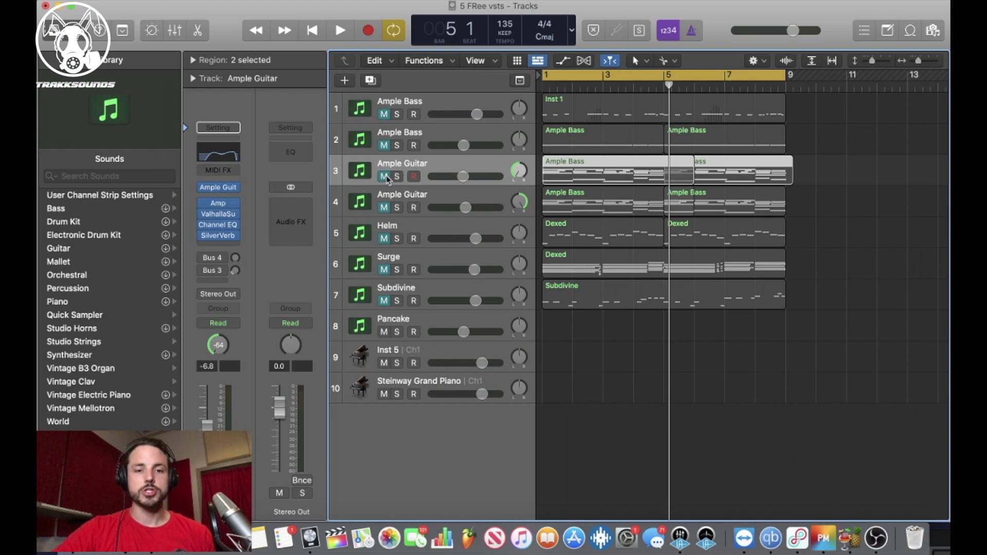
pyautogui.keyDown('alt'); pyautogui.click(519, 175); pyautogui.keyUp('alt')
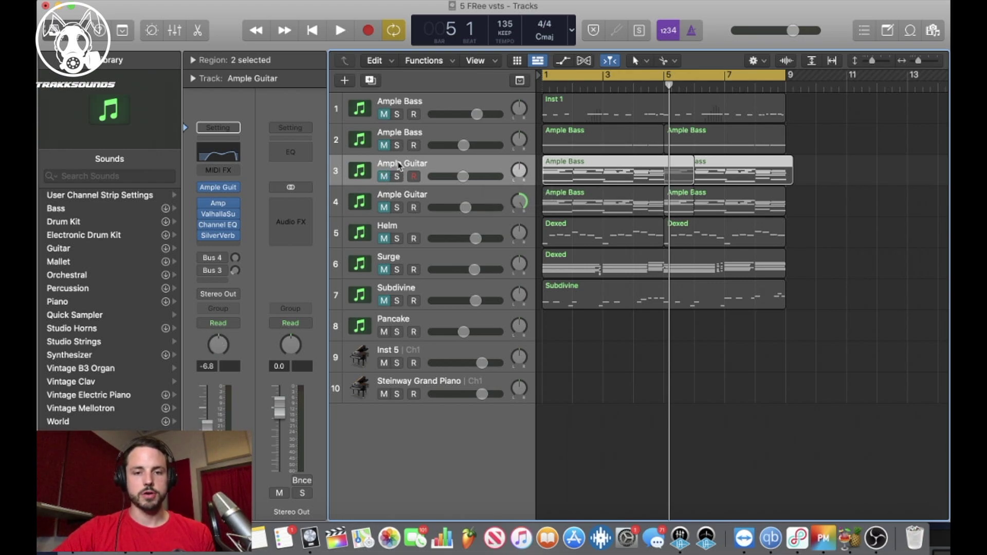
pyautogui.click(202, 225)
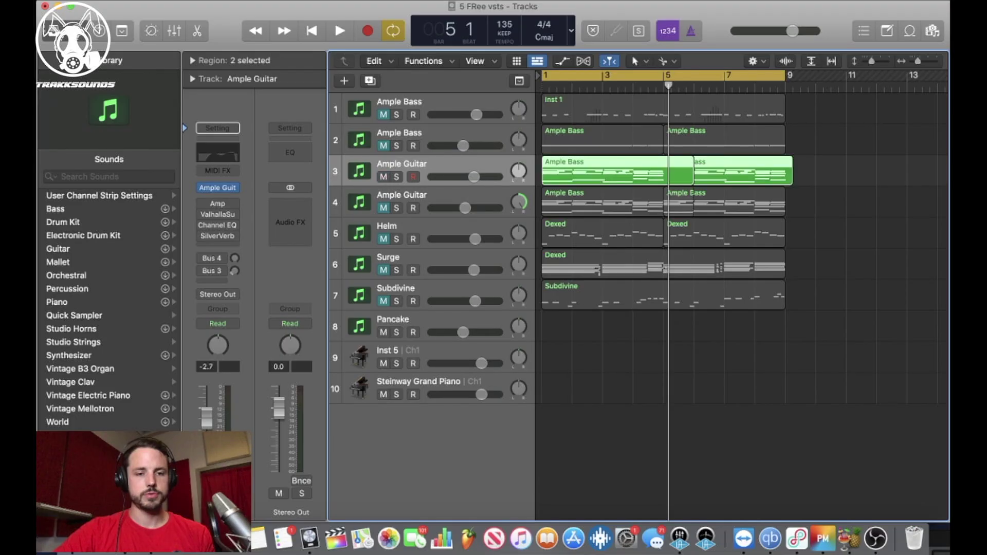
# Open the Ample Bass region's notes in the piano roll and replay them from bar 1.
pyautogui.doubleClick(574, 168)
pyautogui.press('space')
pyautogui.scroll(3, 640, 415)
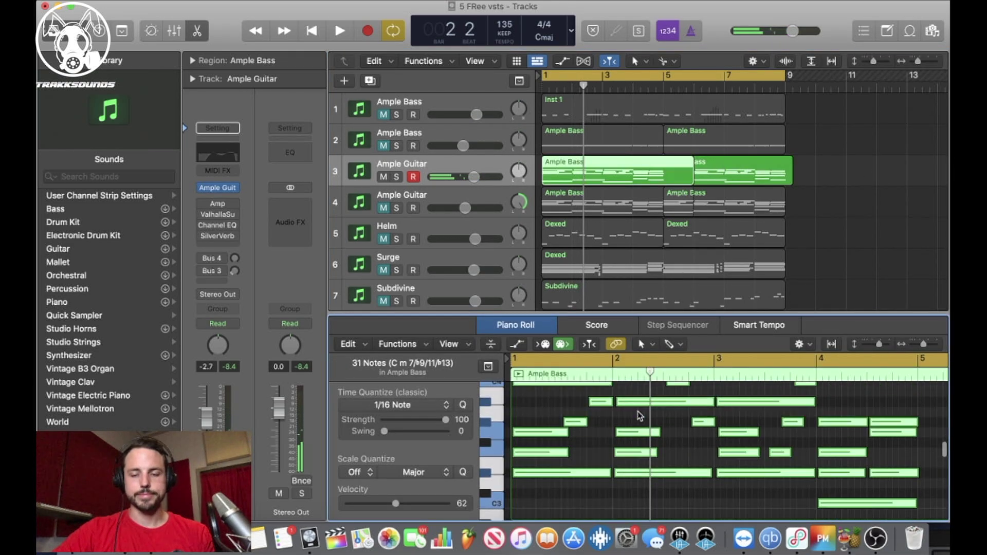
pyautogui.press('Return')
pyautogui.press('space')
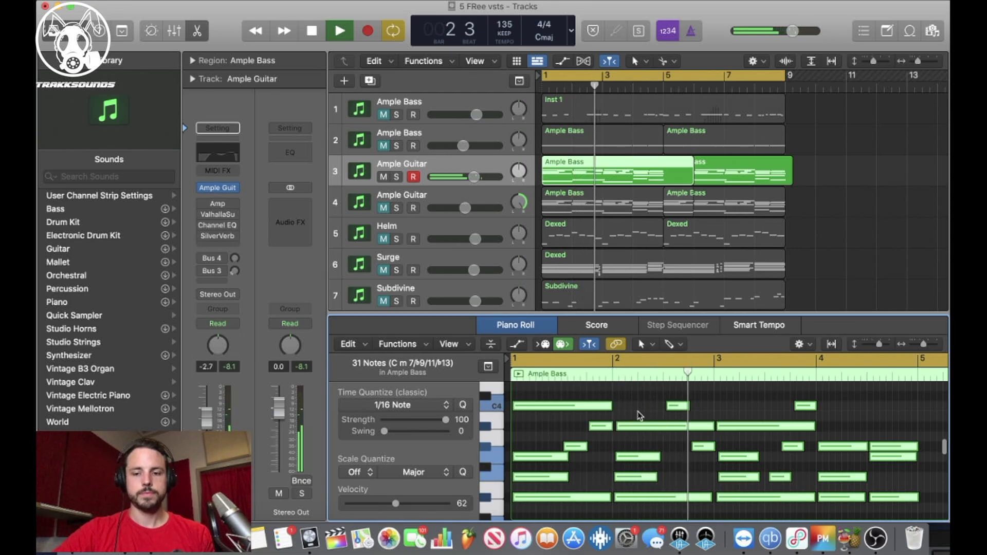
# Listen while scrolling the notes, then stop and zoom in and back out to bars 1–5.
pyautogui.hscroll(3, 640, 415)
pyautogui.scroll(-2, 640, 415)
pyautogui.hscroll(-3, 639, 410)
pyautogui.scroll(2, 639, 410)
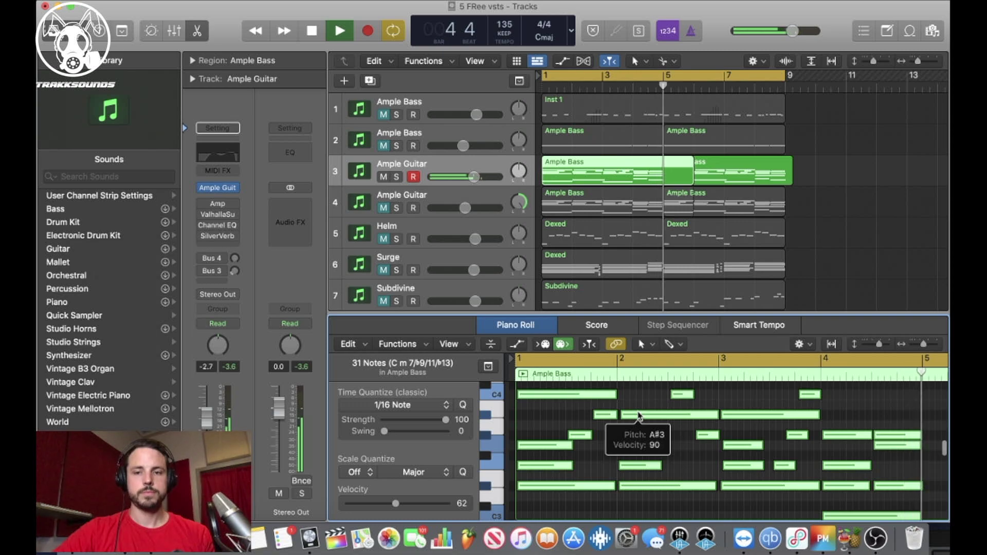
pyautogui.hscroll(1, 639, 416)
pyautogui.scroll(1, 639, 416)
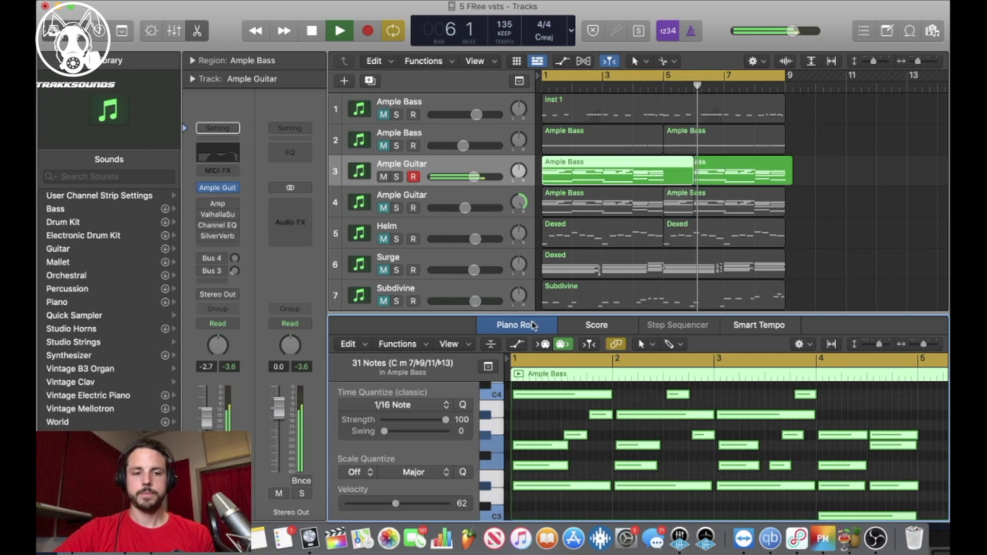
pyautogui.press('space')
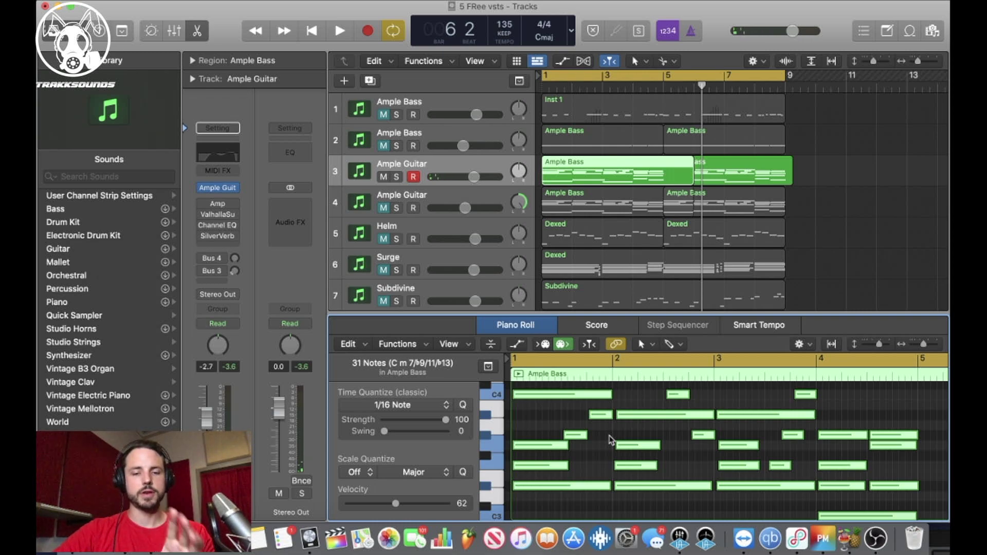
pyautogui.press('super+Right')
pyautogui.press('super+Right')
pyautogui.press('super+Right')
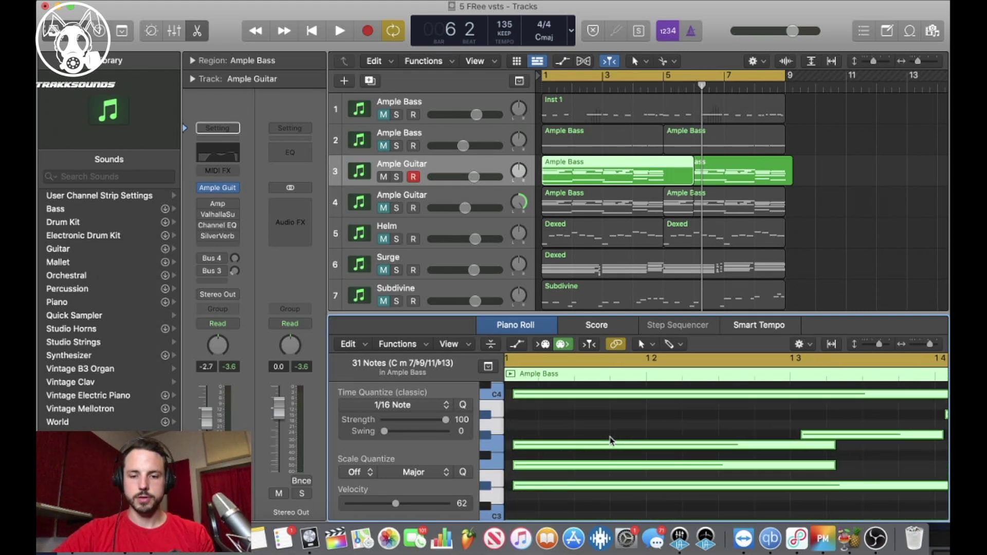
pyautogui.press('super+Left')
pyautogui.press('super+Left')
pyautogui.press('super+Left')
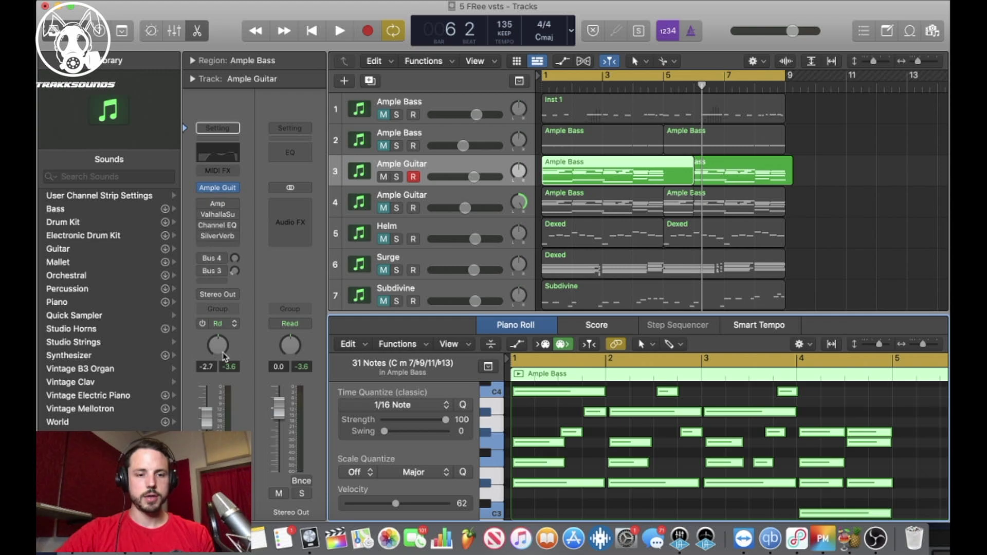
# Select the Ample Bass regions on track 3 and zoom the note view to bars 1–2.
pyautogui.click(363, 178)
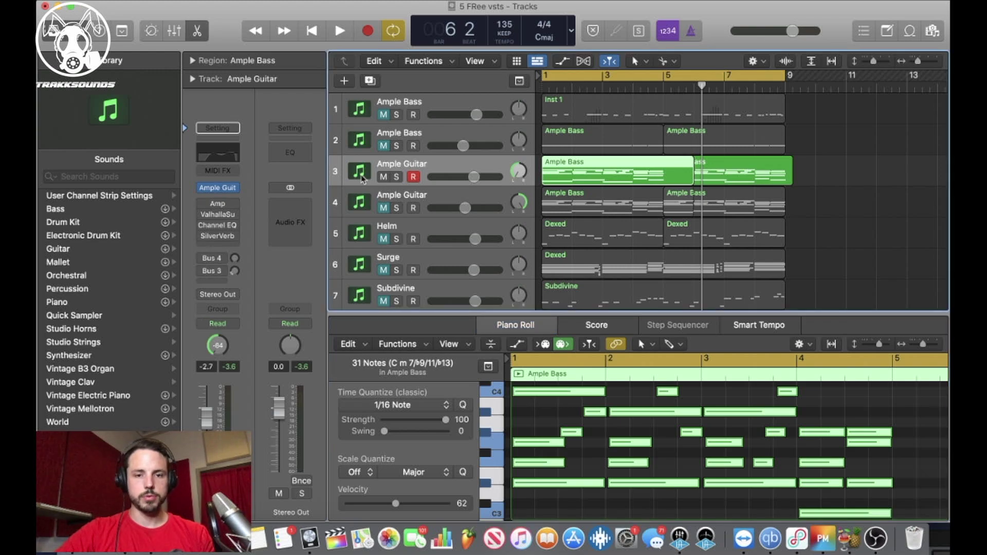
pyautogui.press('Down')
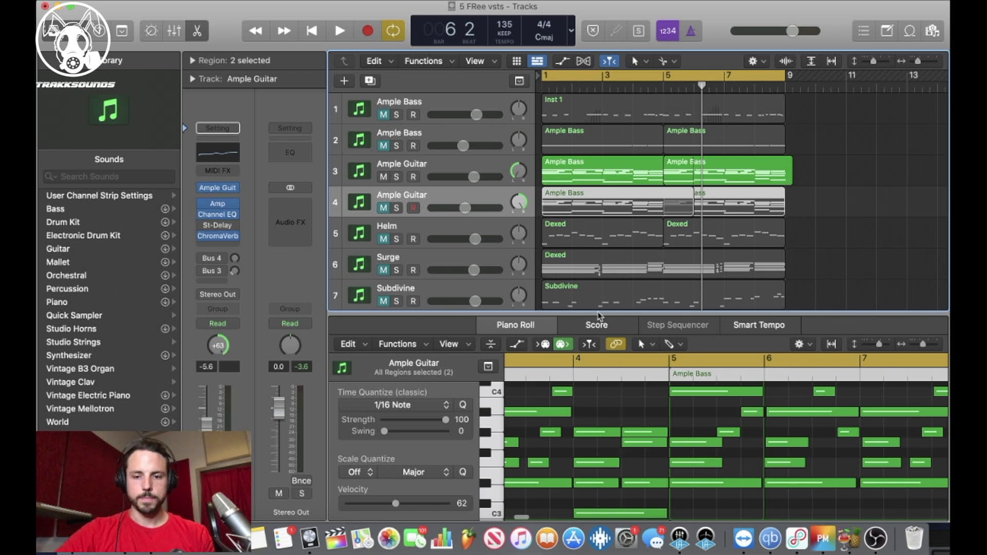
pyautogui.click(584, 176)
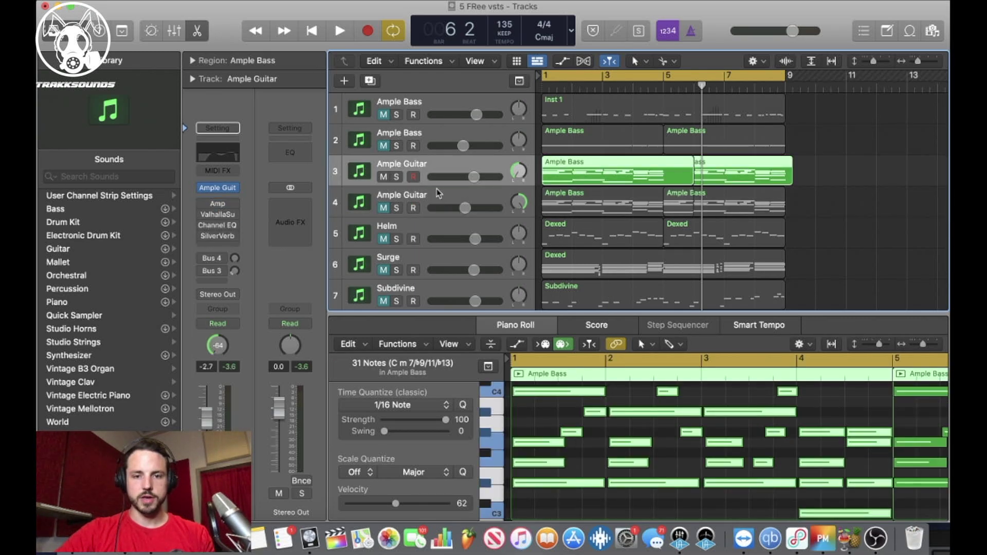
pyautogui.keyDown('shift'); pyautogui.click(597, 207); pyautogui.keyUp('shift')
pyautogui.click(589, 500)
pyautogui.press('super+Right')
pyautogui.press('super+Right')
pyautogui.press('super+Right')
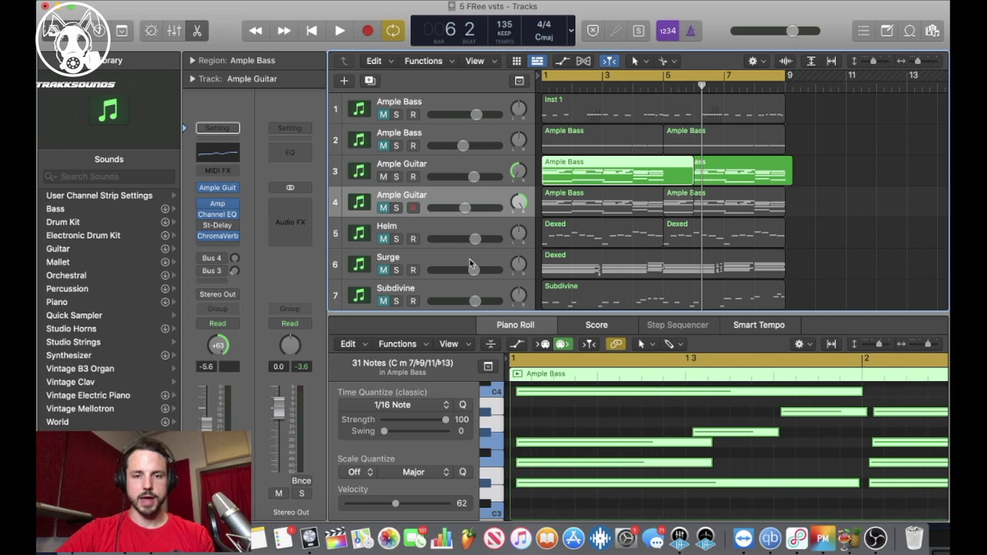
# Select the first Ample Guitar track and its Amp plug-in, then start playback.
pyautogui.click(430, 168)
pyautogui.click(425, 201)
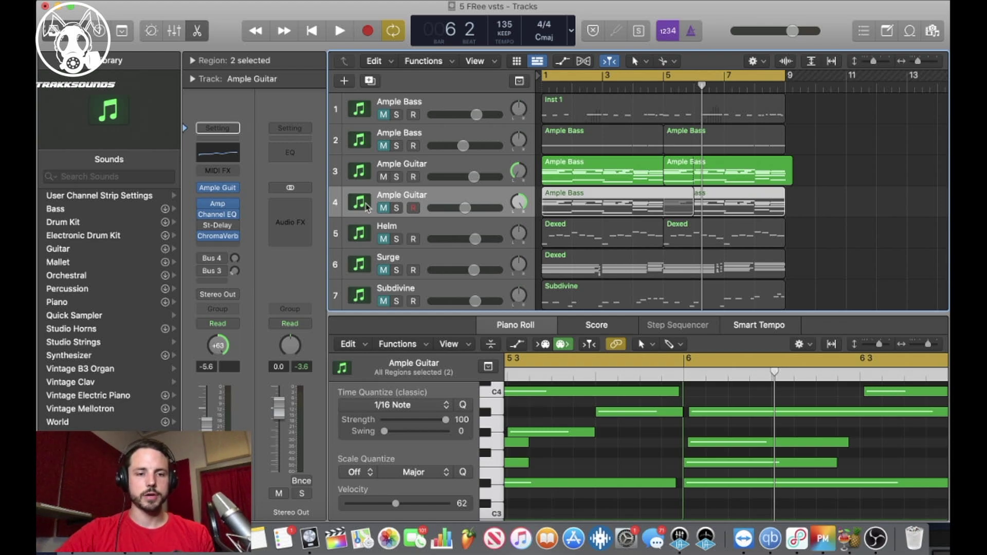
pyautogui.click(356, 170)
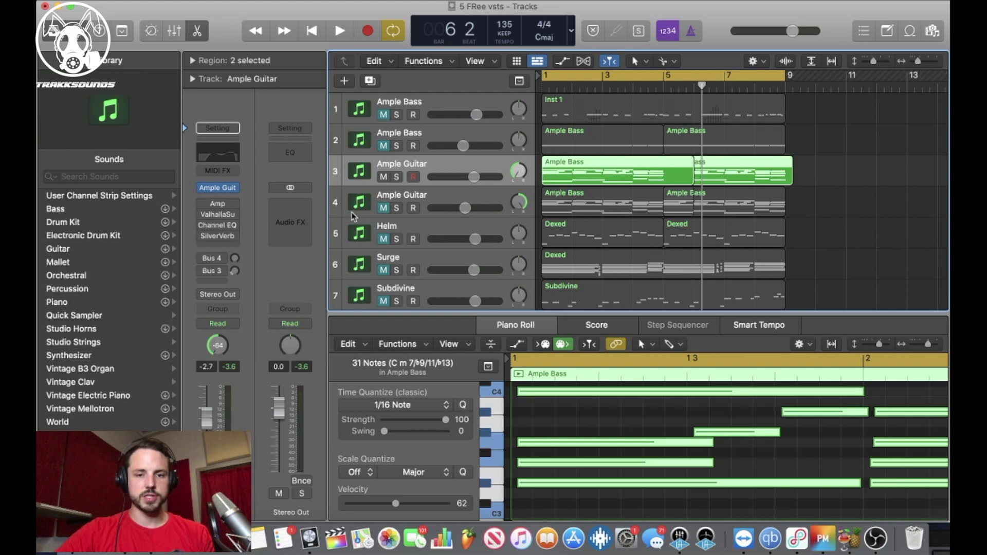
pyautogui.click(208, 204)
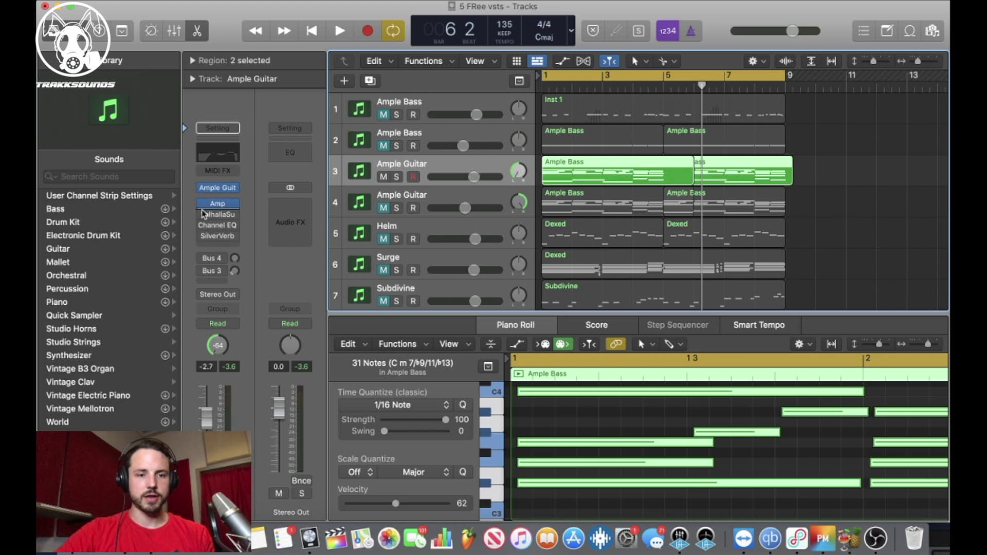
pyautogui.moveTo(203, 216)
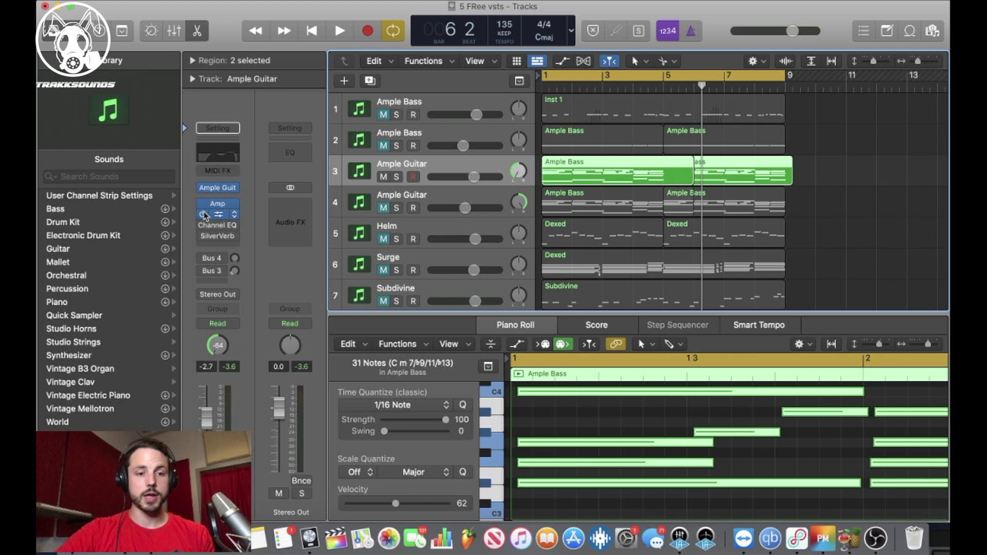
pyautogui.press('space')
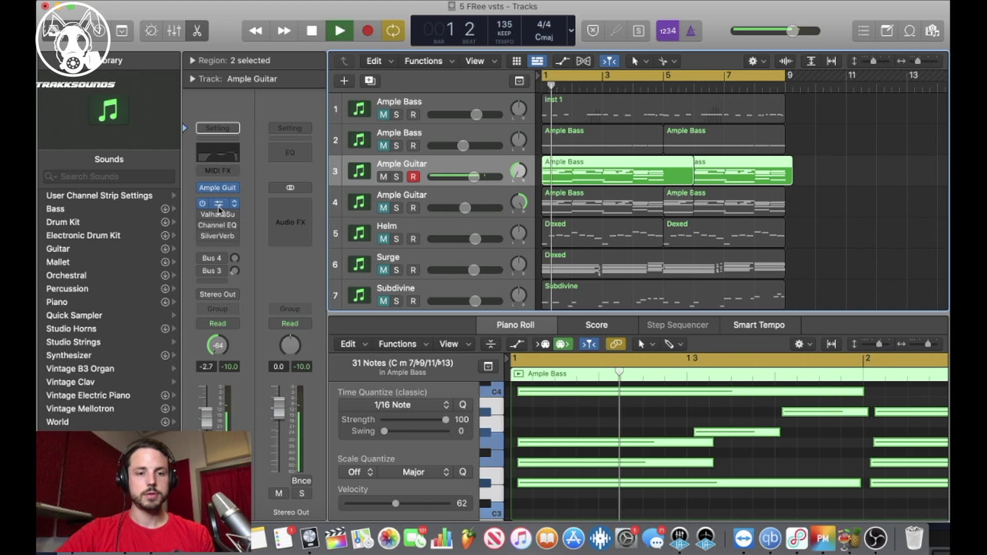
# Unmute the second Ample Guitar track, undo the pan reset back to -64, and replay.
pyautogui.keyDown('alt'); pyautogui.click(216, 345); pyautogui.keyUp('alt')
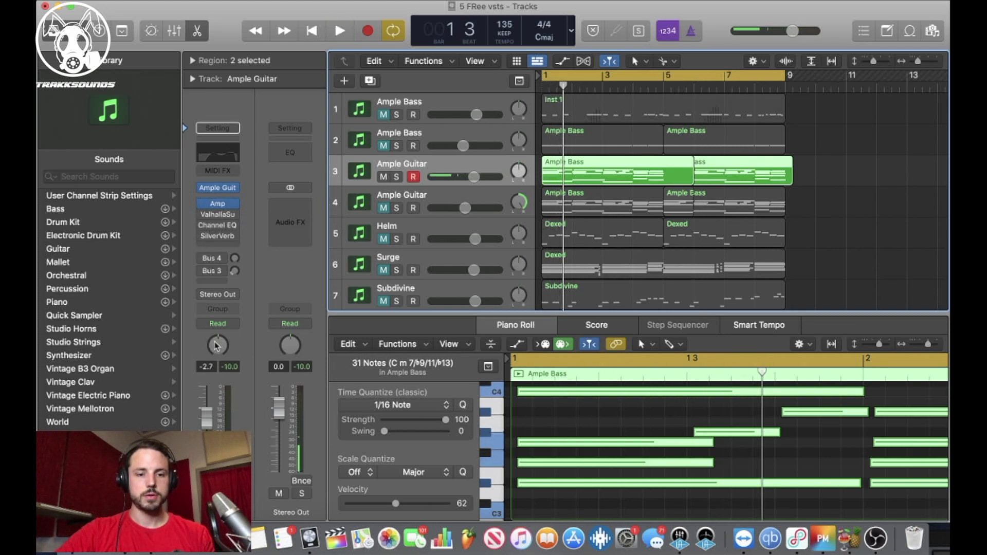
pyautogui.click(381, 208)
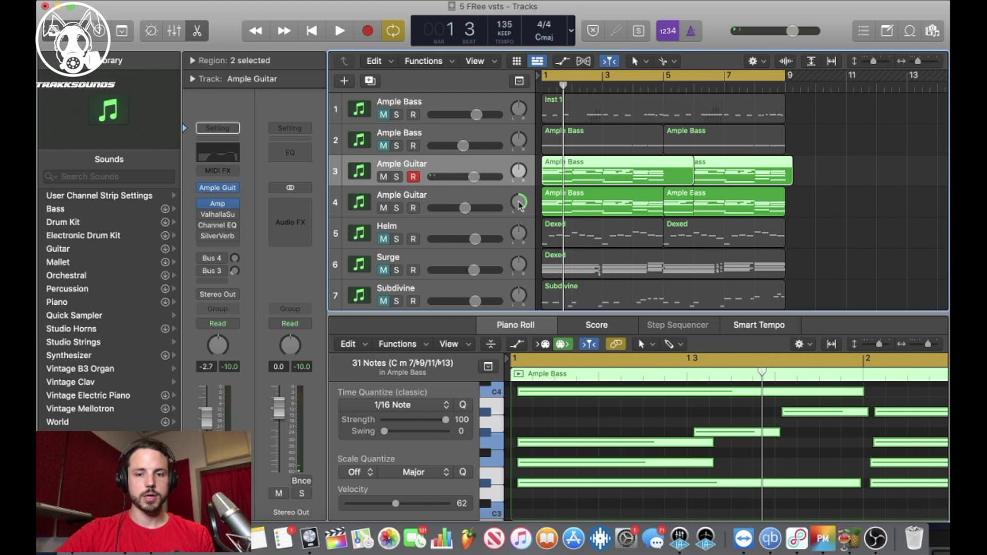
pyautogui.press('super+z')
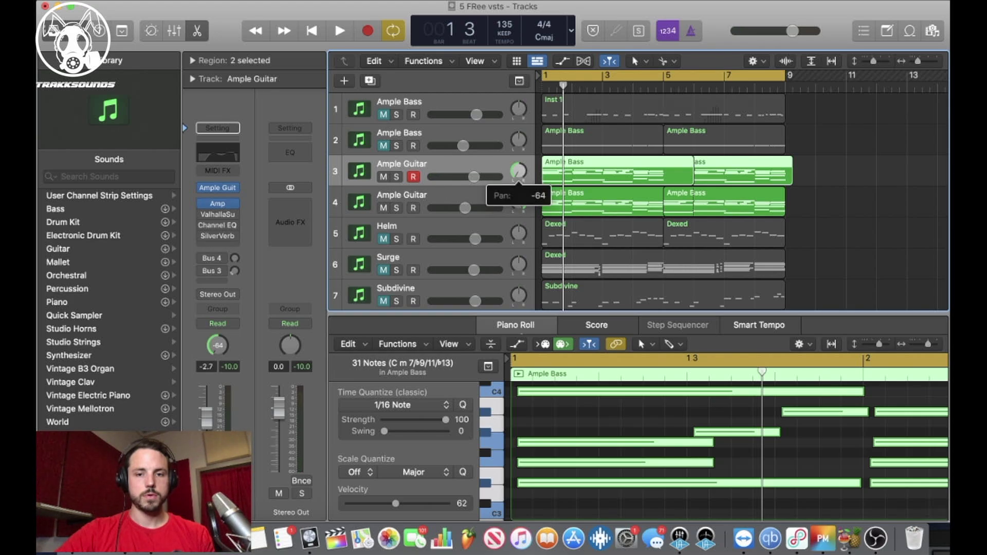
pyautogui.click(351, 194)
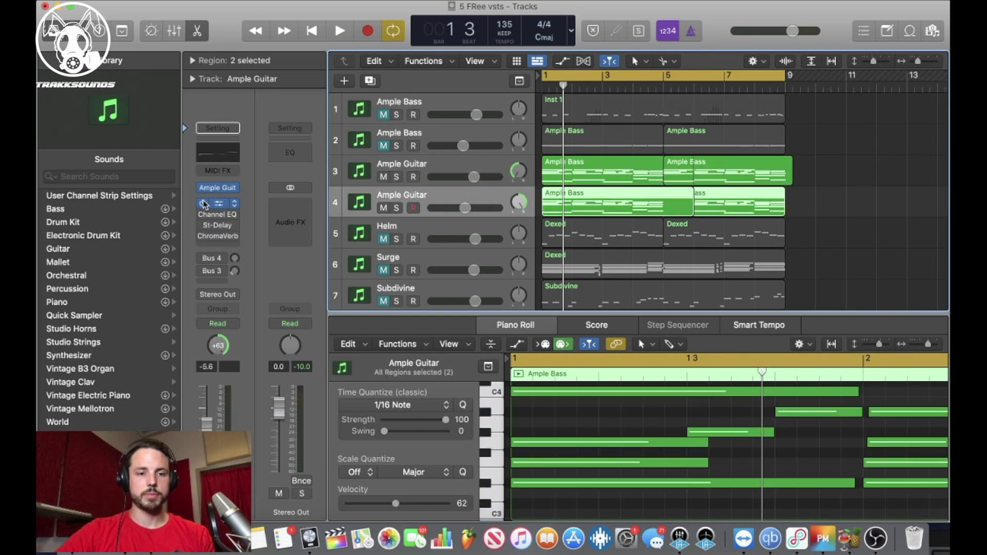
pyautogui.click(351, 174)
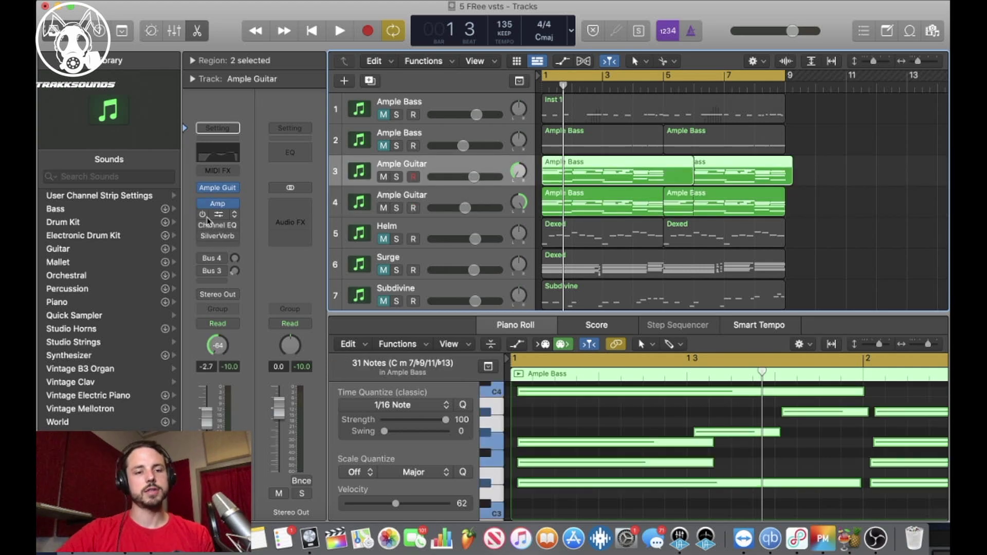
pyautogui.press('space')
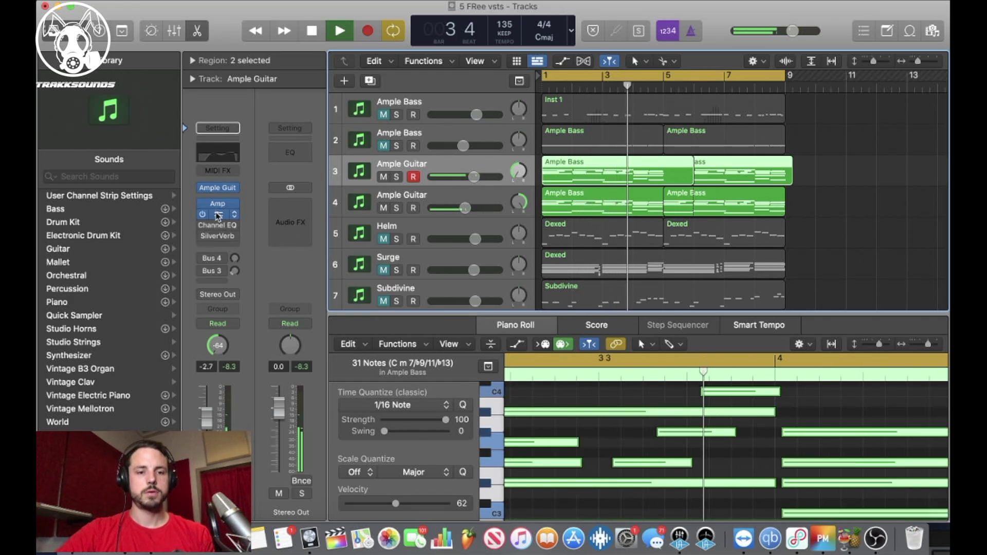
# Lower the ValhallaSupermassive reverb mix from 9.8 % to 6.9 % and replay from bar 1.
pyautogui.click(218, 216)
pyautogui.press('space')
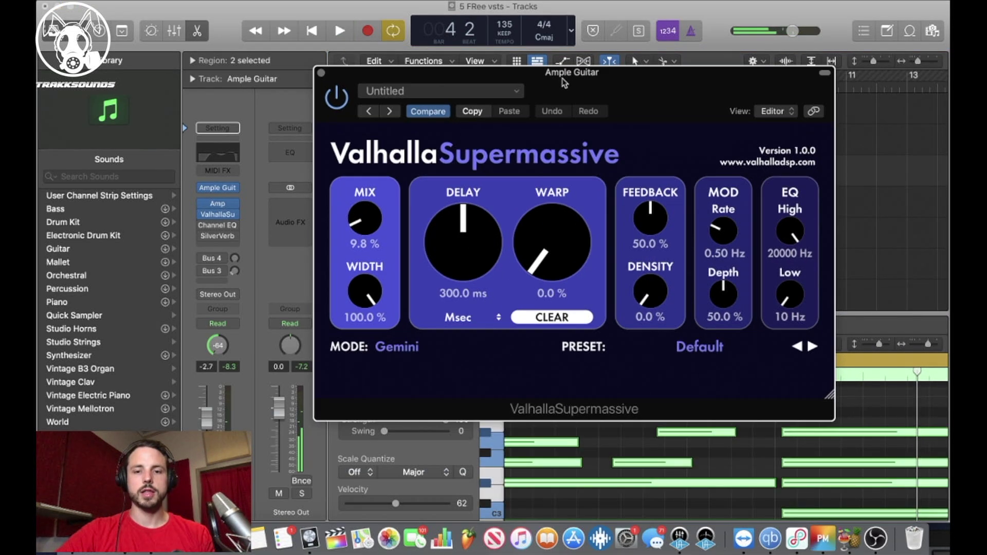
pyautogui.moveTo(364, 219); pyautogui.dragTo(365, 229)
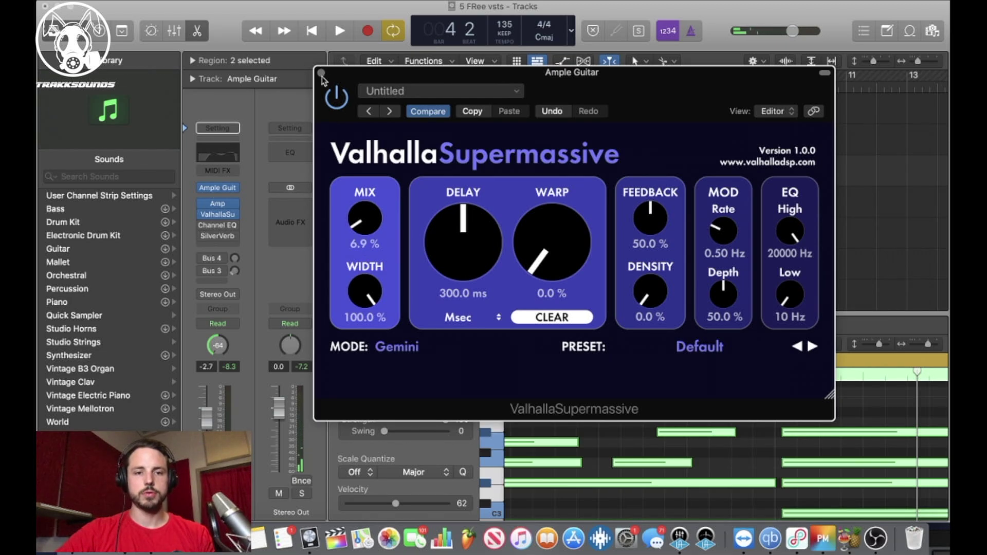
pyautogui.click(322, 75)
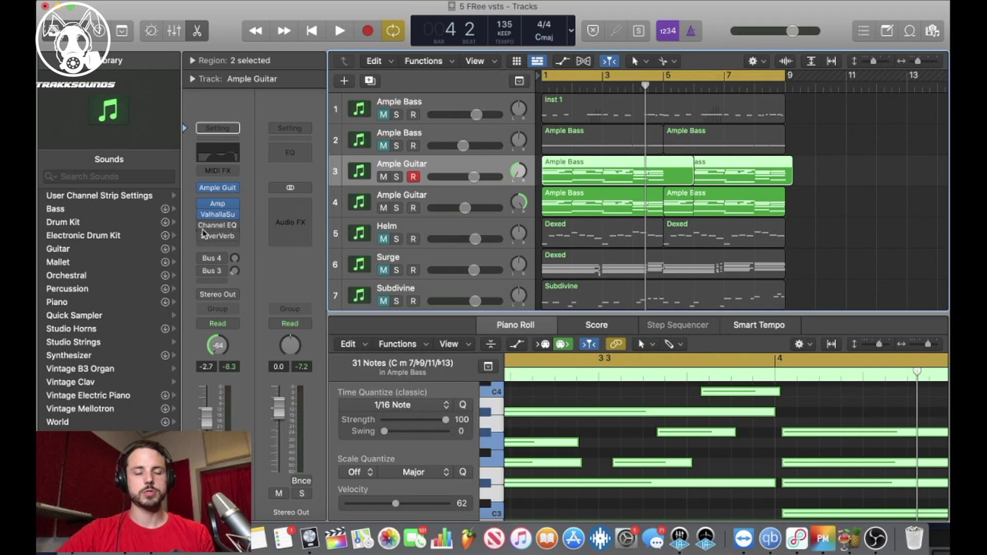
pyautogui.press('space')
pyautogui.press('space')
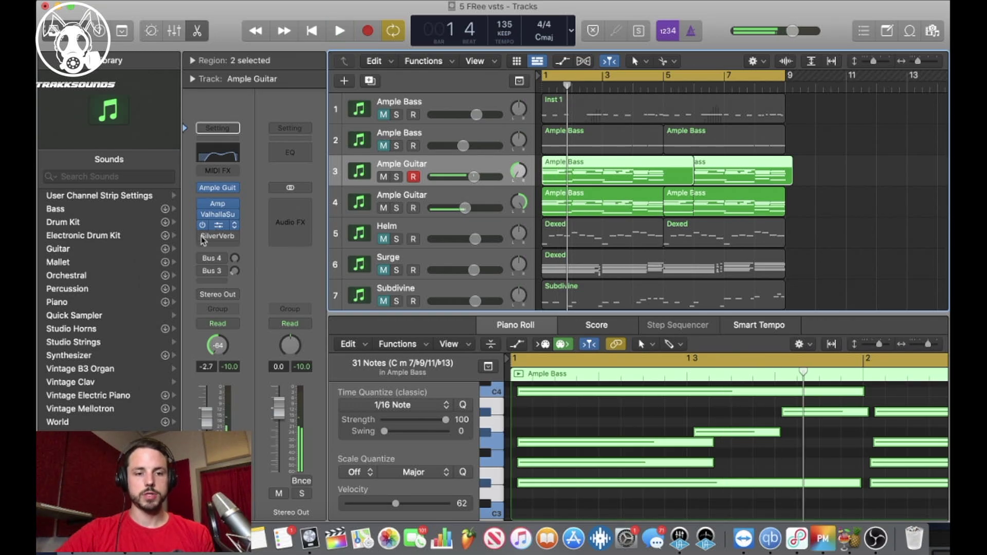
# Re-enable Channel EQ and ChromaVerb on the second Ample Guitar track and play the arrangement.
pyautogui.press('space')
pyautogui.press('Down')
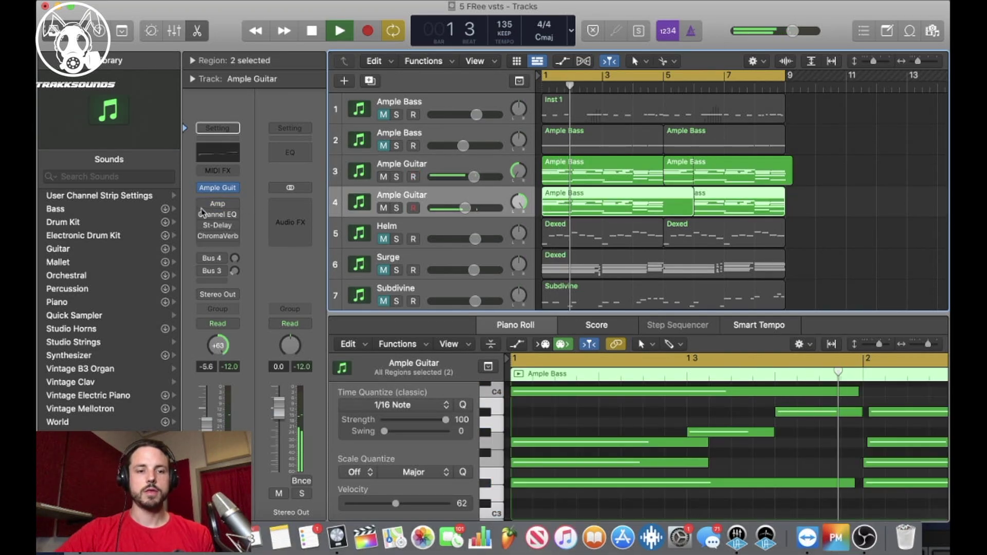
pyautogui.press('space')
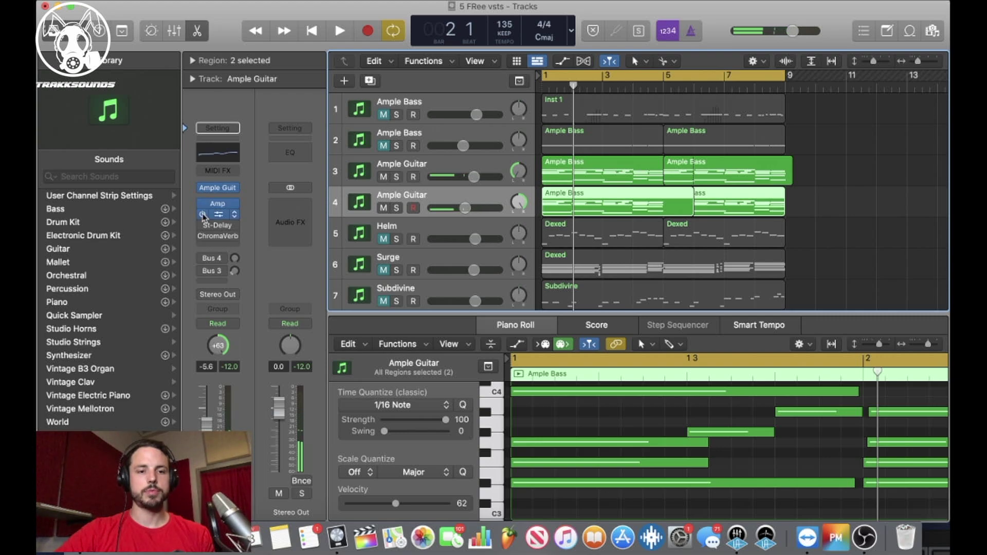
pyautogui.click(203, 214)
pyautogui.click(203, 236)
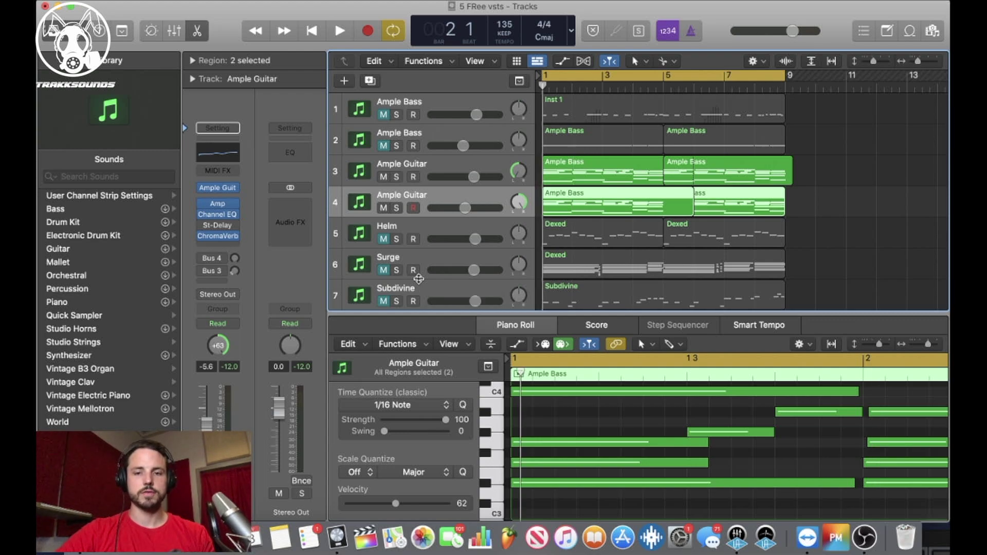
pyautogui.press('space')
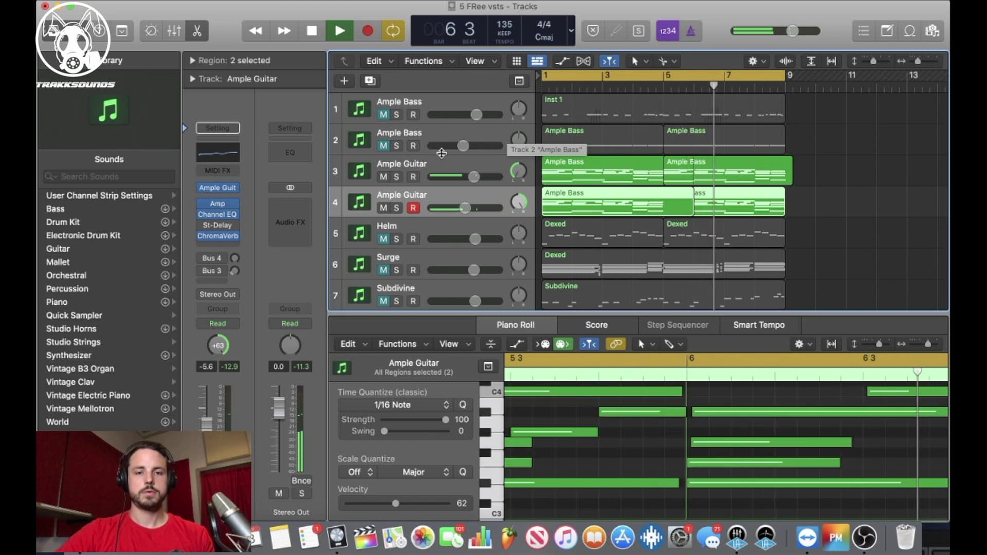
# Stop playback with the Ample Bass current and mute both Ample Guitar tracks.
pyautogui.click(404, 139)
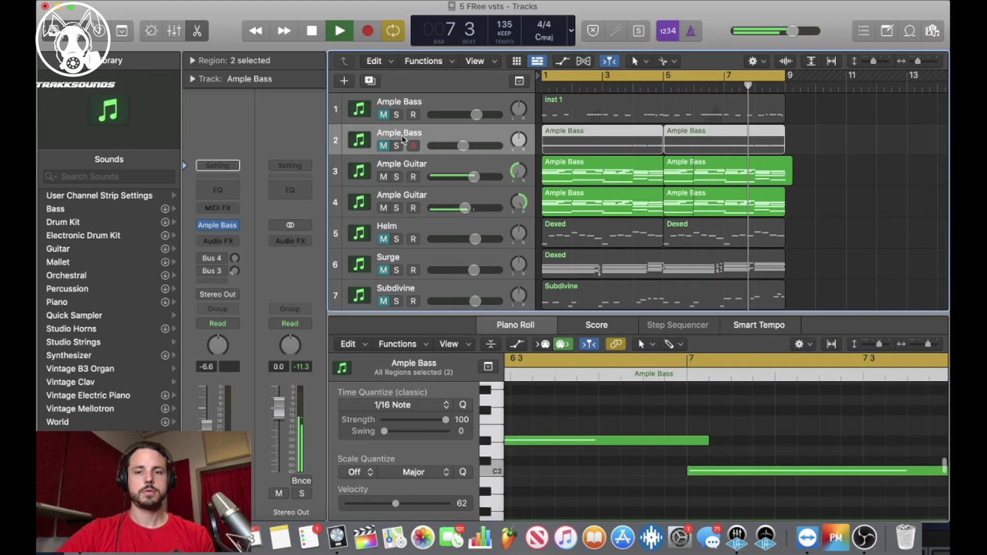
pyautogui.press('space')
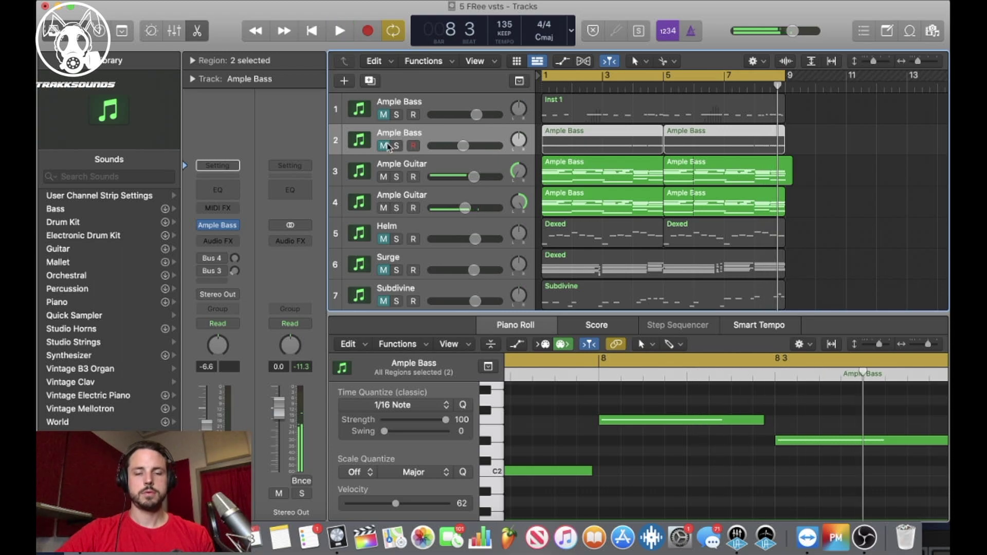
pyautogui.click(383, 176)
pyautogui.click(383, 208)
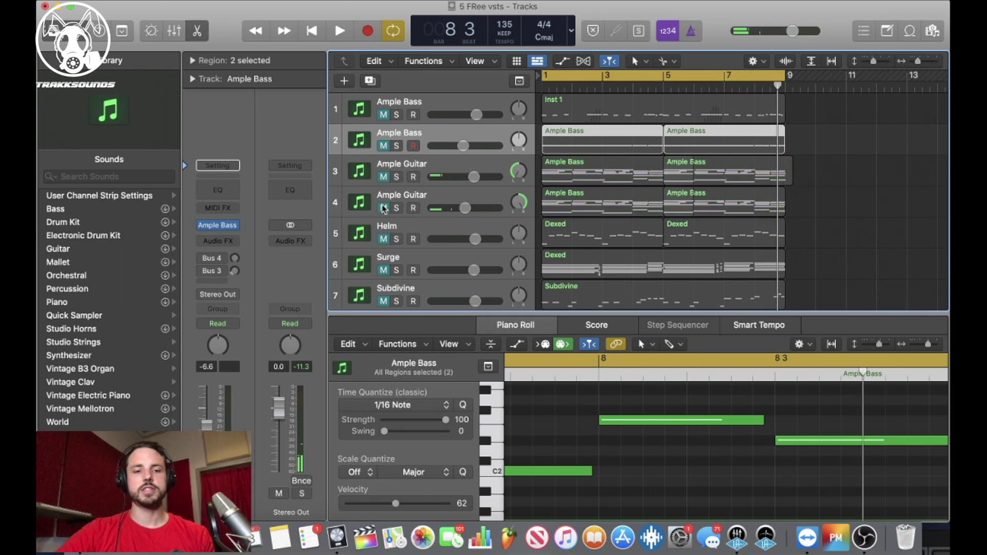
# Unmute the Ample Bass and both Ample Guitar tracks and play them together from bar 1.
pyautogui.click(383, 146)
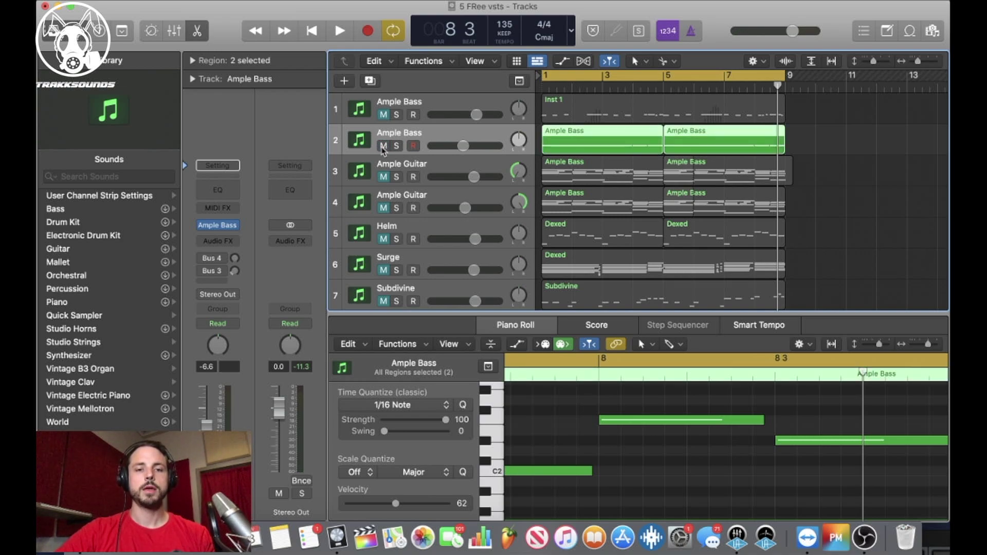
pyautogui.click(383, 177)
pyautogui.click(383, 207)
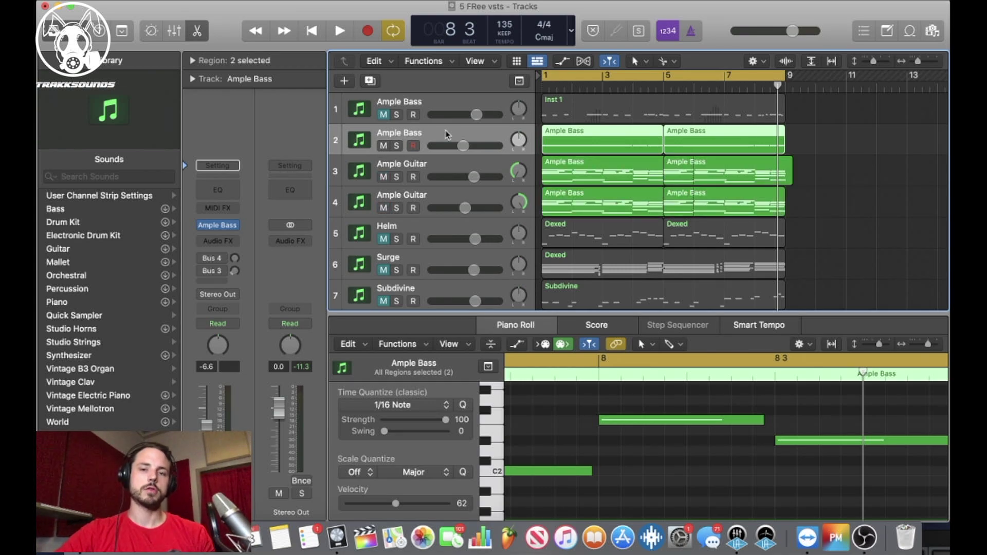
pyautogui.press('space')
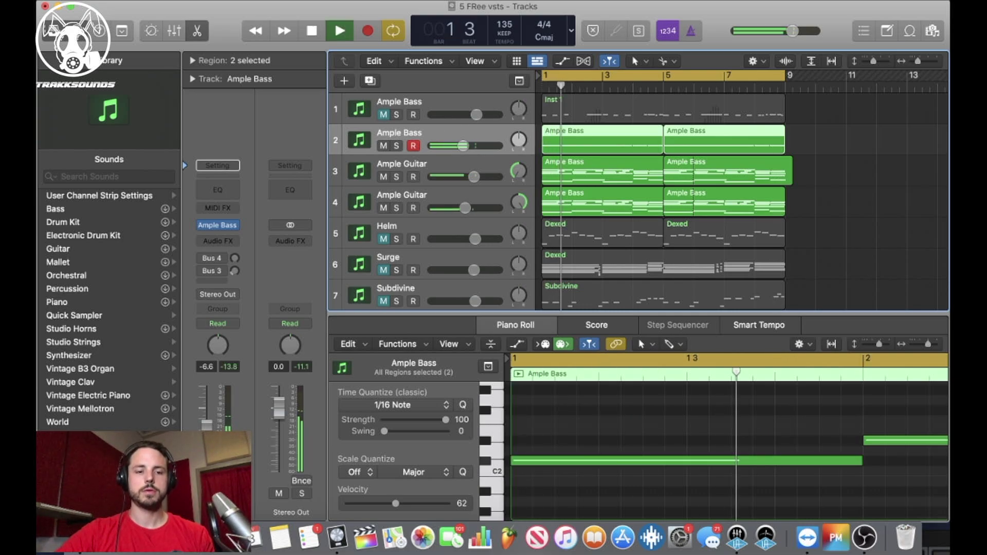
pyautogui.press('space')
pyautogui.click(226, 224)
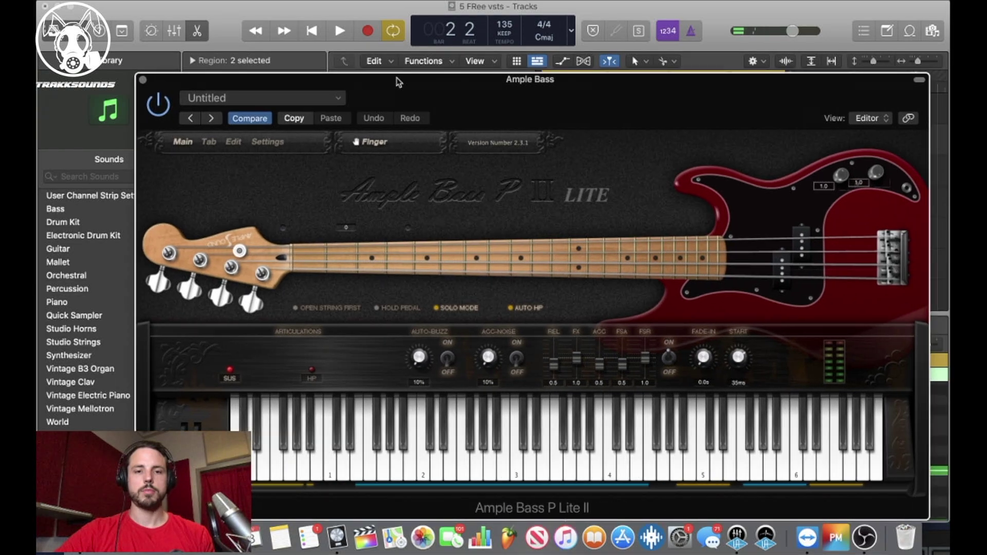
pyautogui.moveTo(464, 87); pyautogui.dragTo(573, 80)
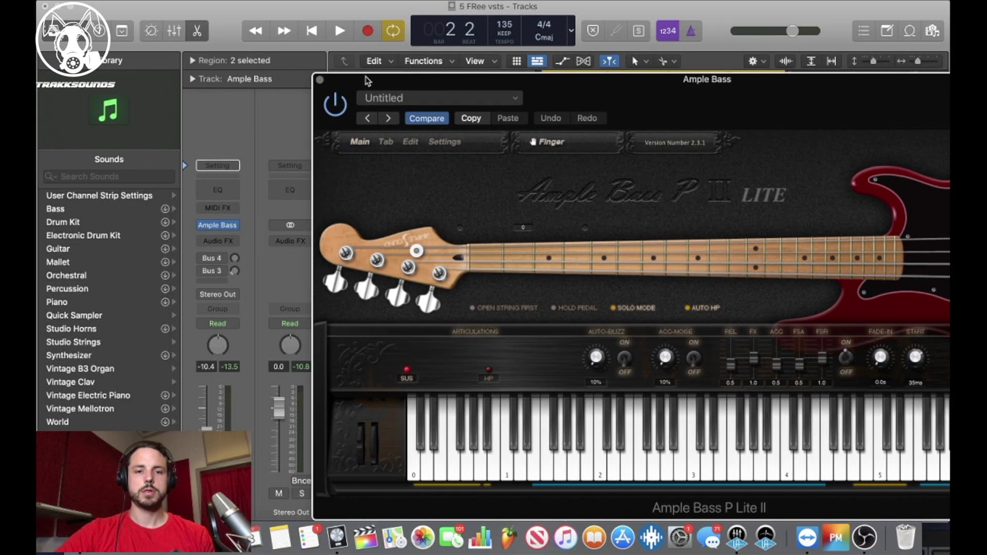
pyautogui.moveTo(367, 80); pyautogui.dragTo(720, 229)
pyautogui.press('space')
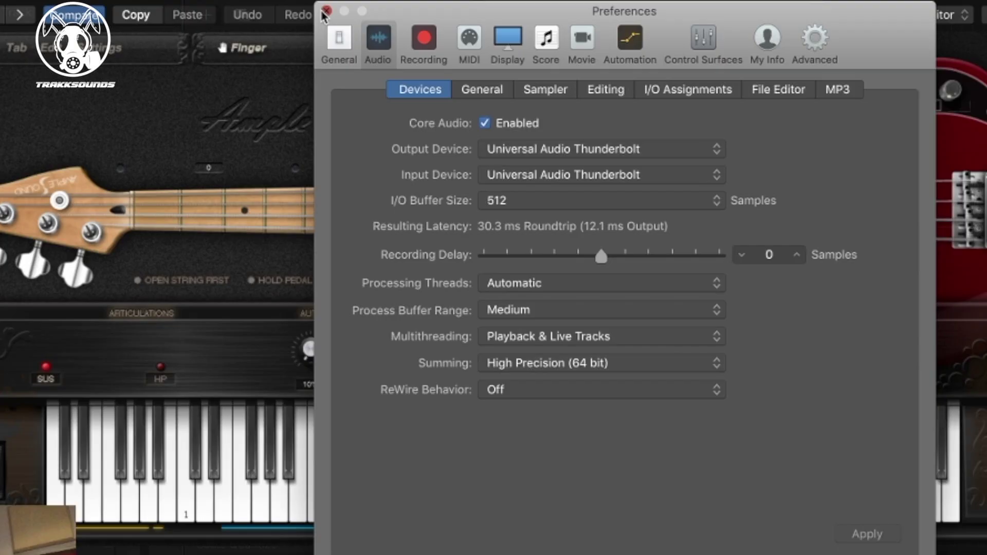
pyautogui.click(326, 11)
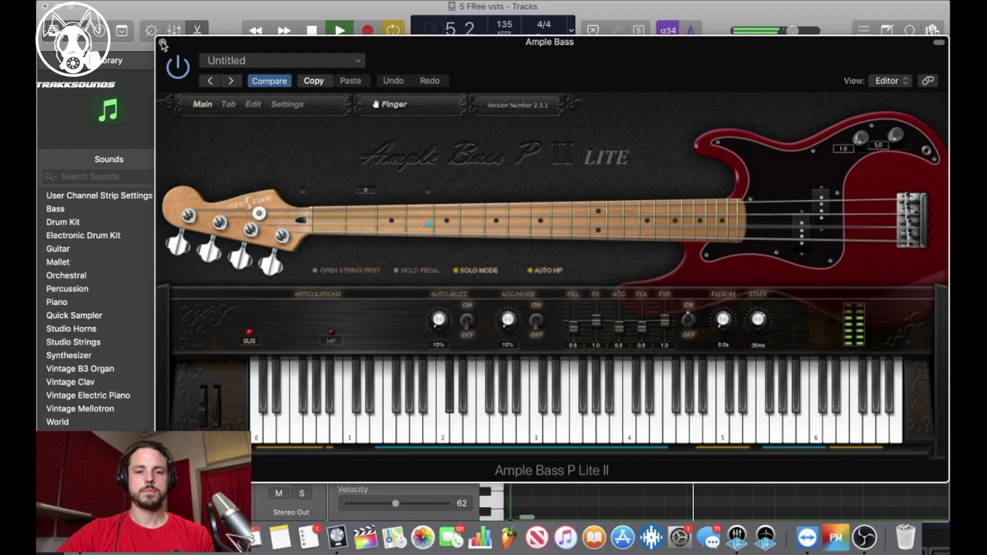
# Close the bass plugin, stop, mute tracks 2–4 and unmute the Inst 1 part on track 1.
pyautogui.press('super+w')
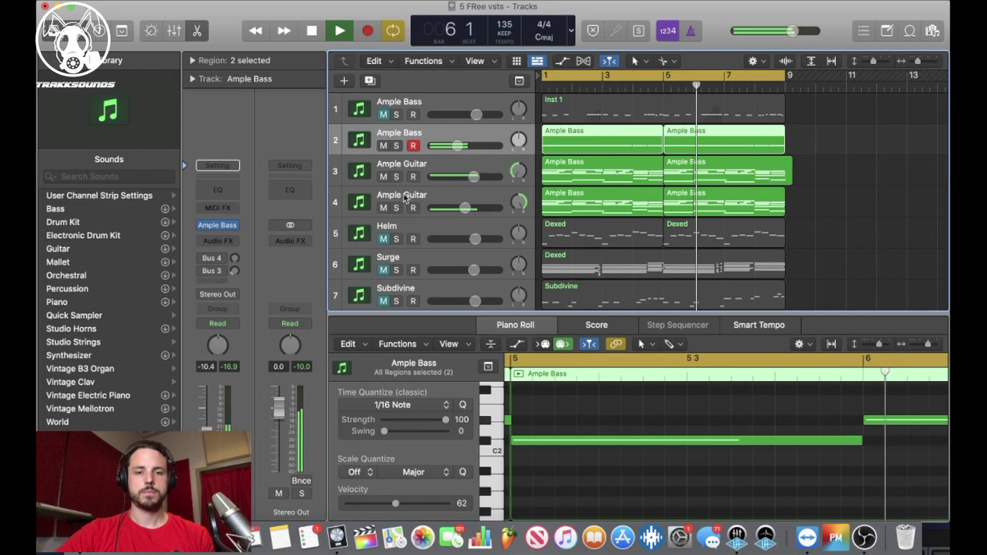
pyautogui.press('space')
pyautogui.click(384, 146)
pyautogui.click(383, 177)
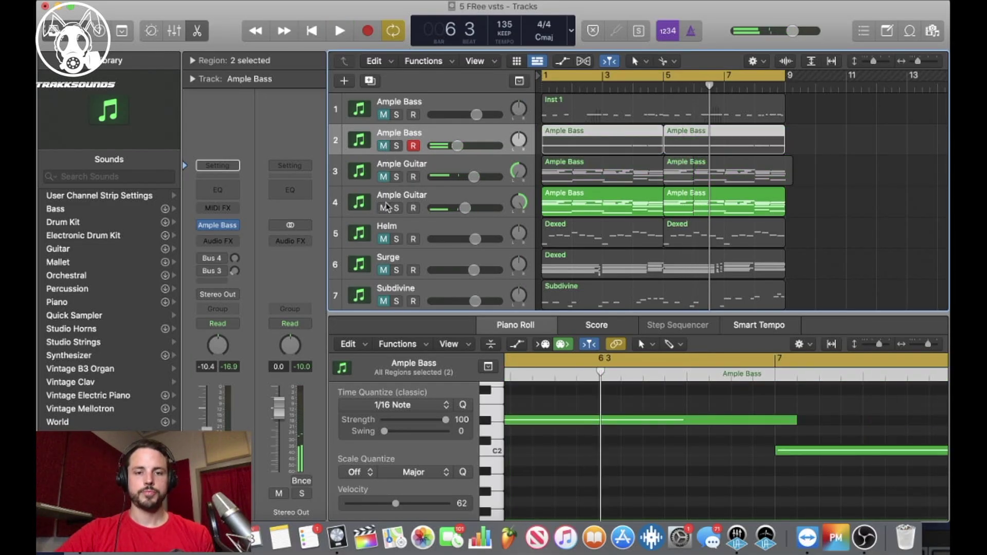
pyautogui.click(384, 208)
pyautogui.click(383, 114)
# Play the Inst 1 notes with the metronome toggled, then mute track 1 and select track 4.
pyautogui.click(386, 105)
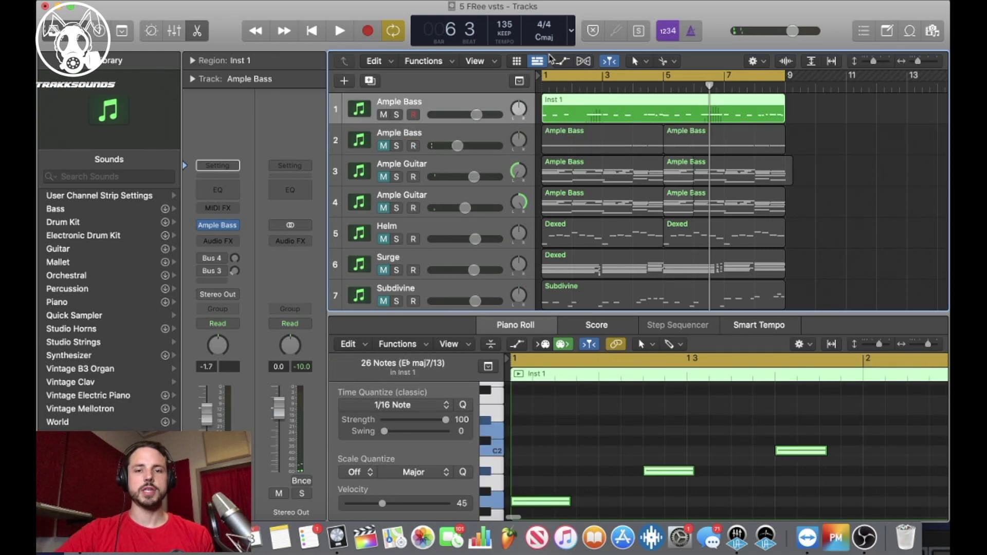
pyautogui.press('space')
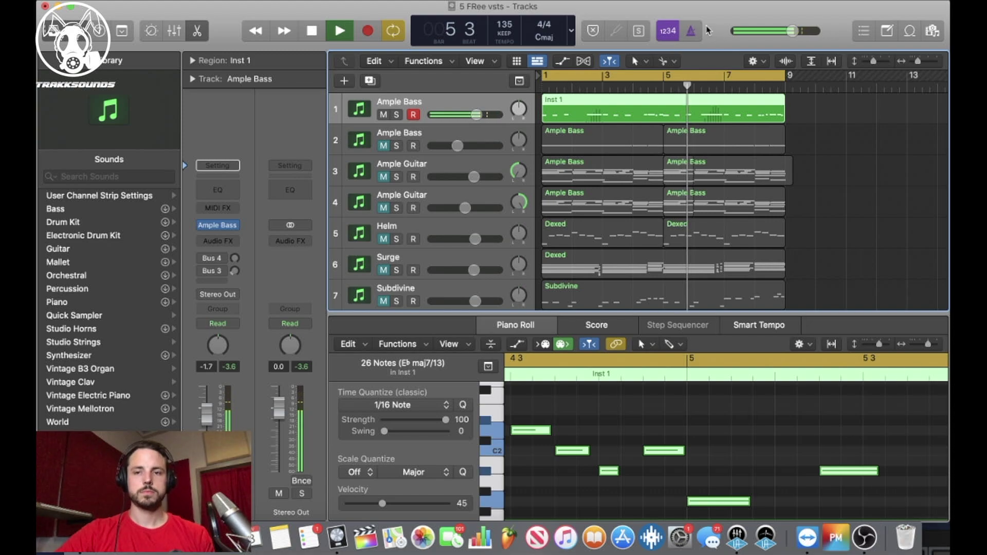
pyautogui.click(691, 32)
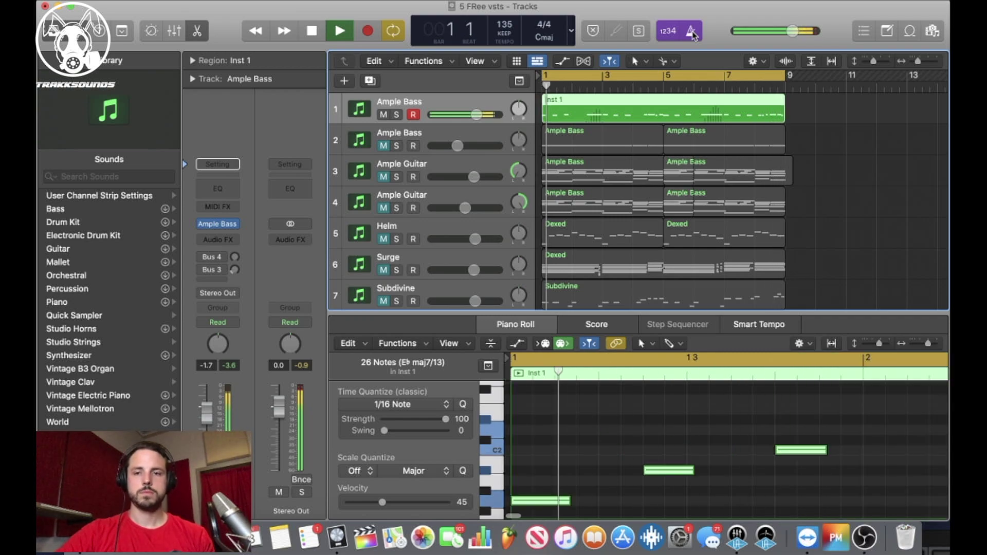
pyautogui.press('space')
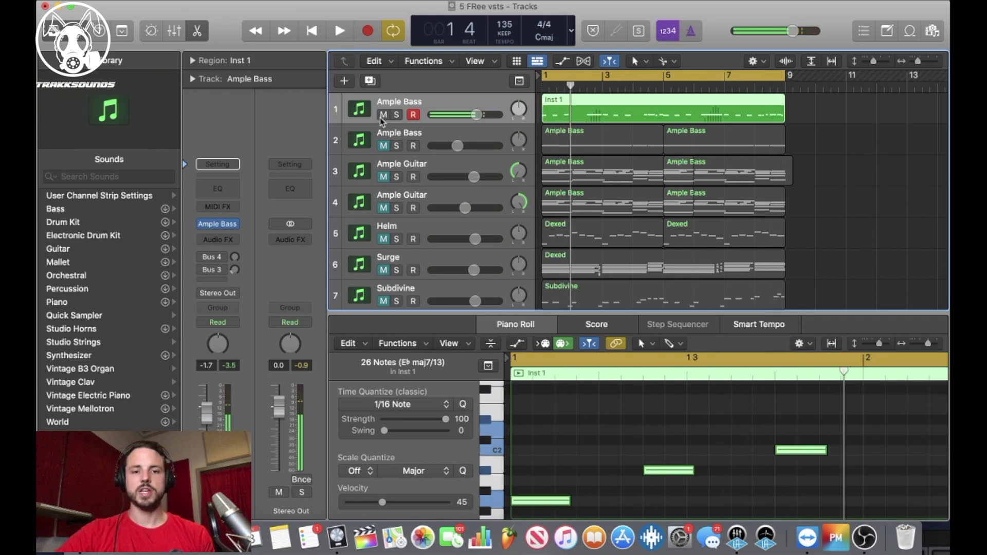
pyautogui.click(383, 115)
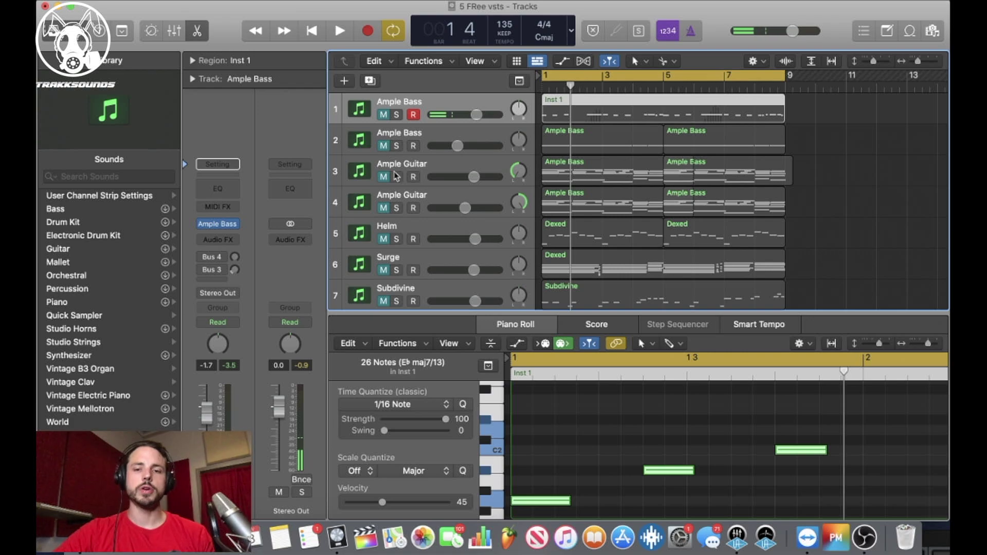
pyautogui.click(390, 200)
pyautogui.scroll(-1, 383, 246)
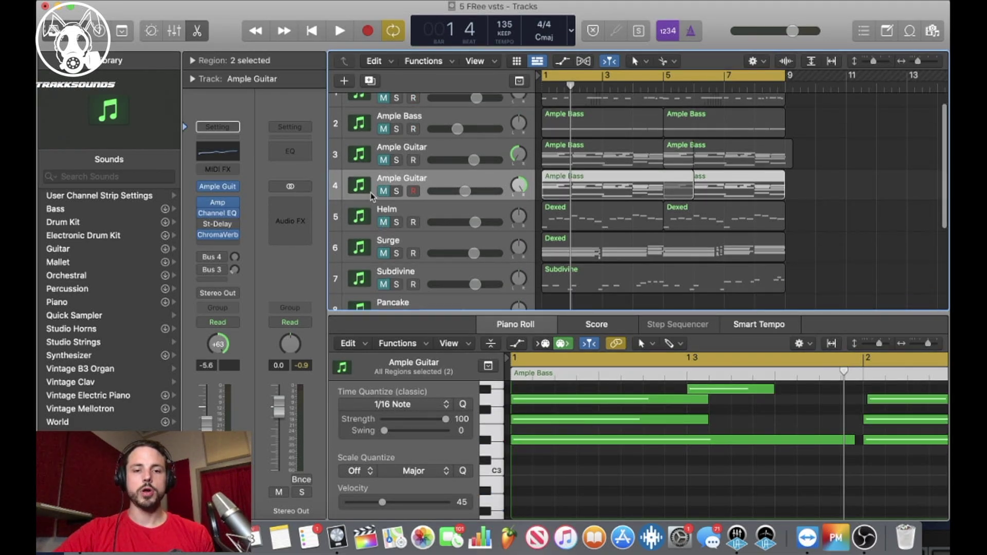
# Open the Helm synth on the Helm track and bring up its preset browser.
pyautogui.click(381, 215)
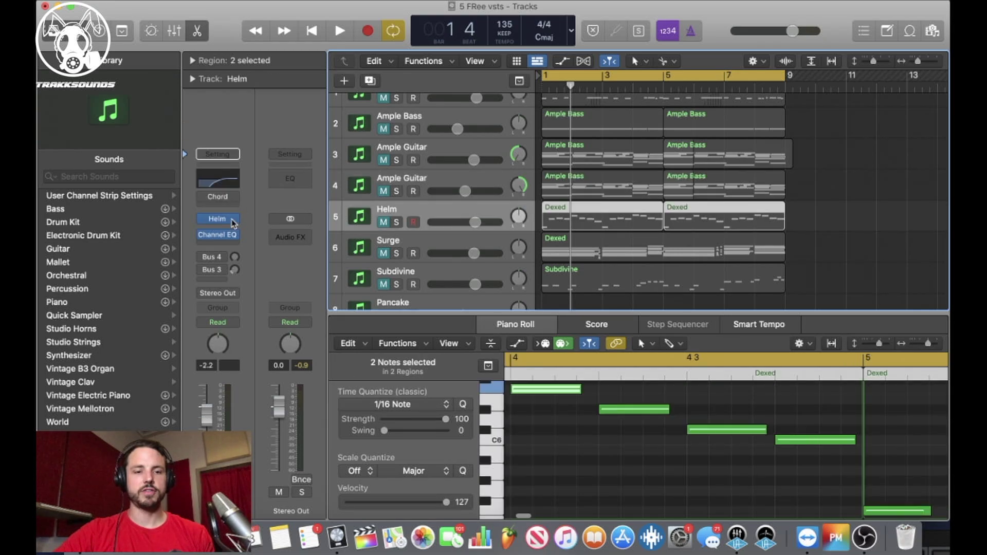
pyautogui.click(219, 222)
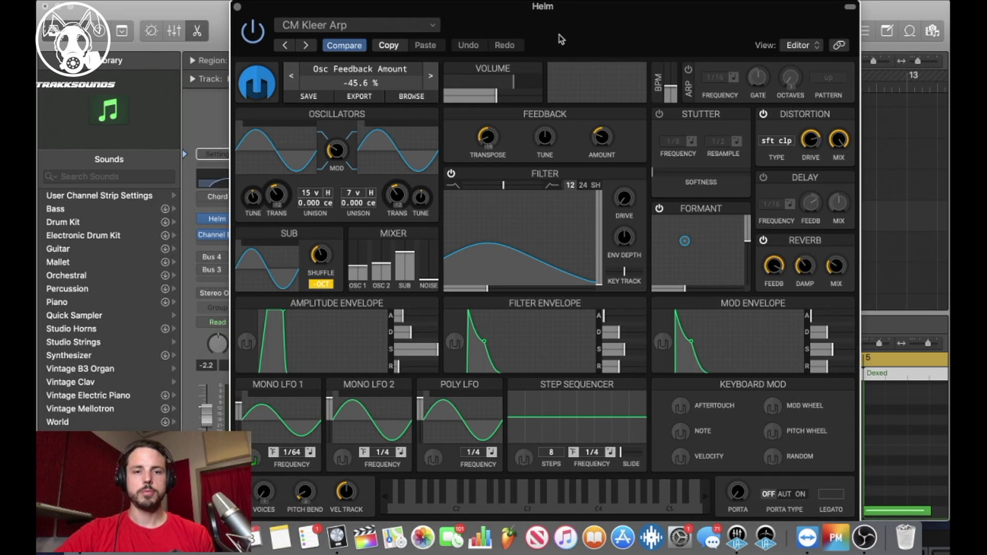
pyautogui.moveTo(503, 38); pyautogui.dragTo(590, 284)
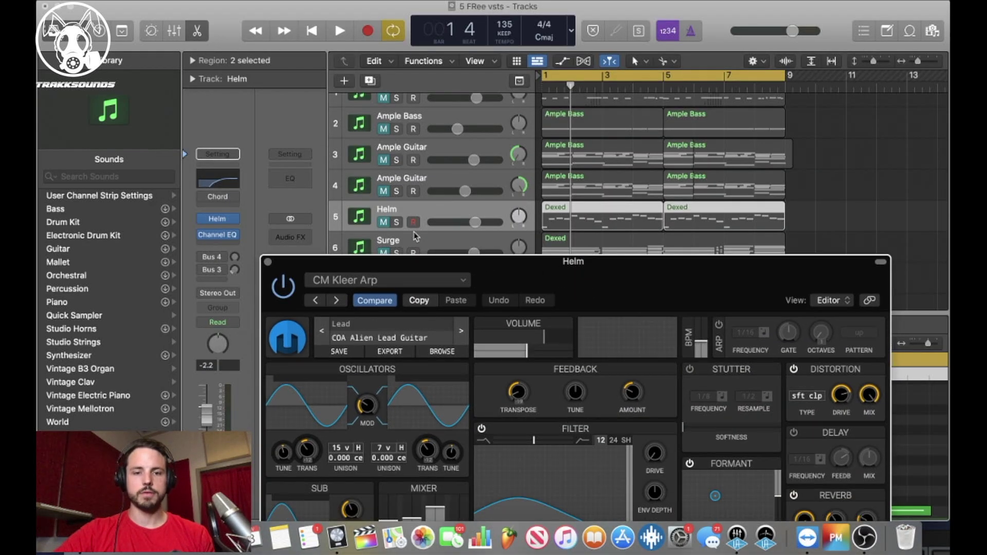
pyautogui.moveTo(513, 274); pyautogui.dragTo(534, 191)
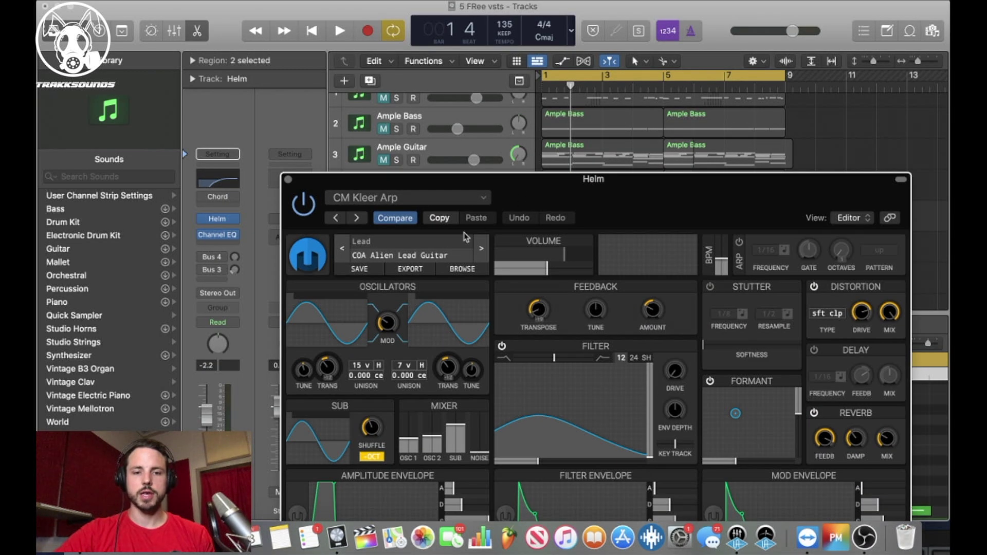
pyautogui.click(408, 247)
# Filter Helm's presets to Lead and Pad, then clear both category filters.
pyautogui.moveTo(654, 205); pyautogui.dragTo(636, 349)
pyautogui.moveTo(558, 323); pyautogui.dragTo(532, 5)
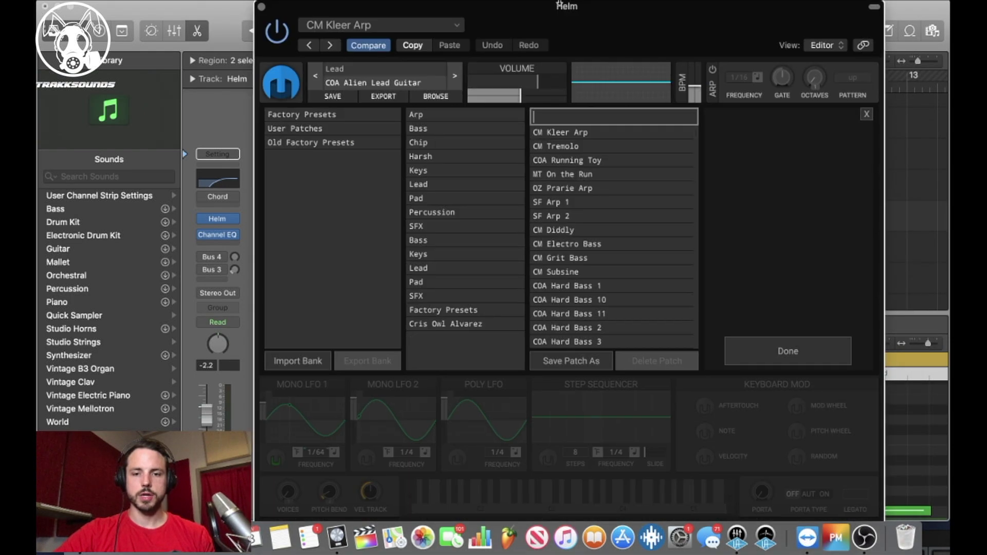
pyautogui.click(427, 186)
pyautogui.click(421, 200)
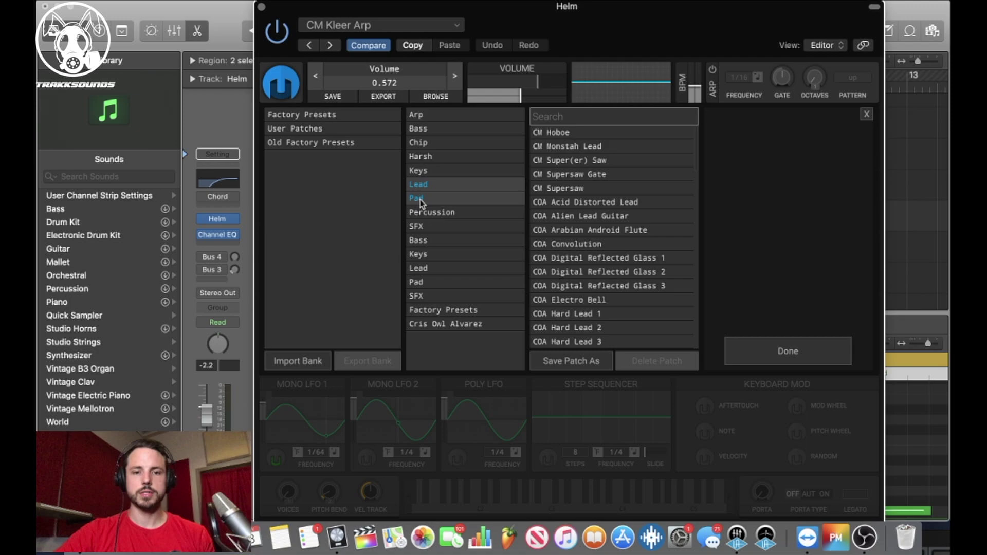
pyautogui.click(476, 189)
pyautogui.click(419, 201)
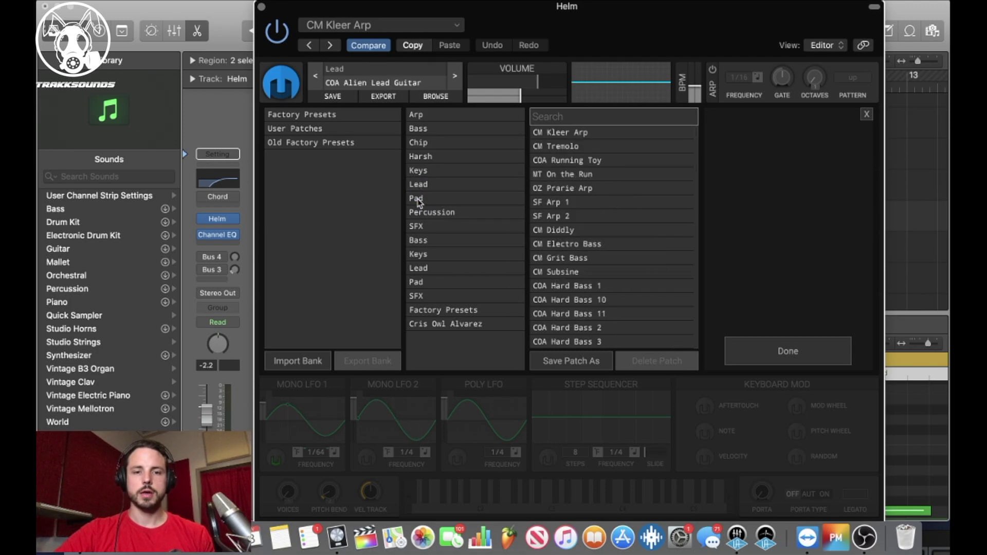
pyautogui.moveTo(572, 14); pyautogui.dragTo(602, 291)
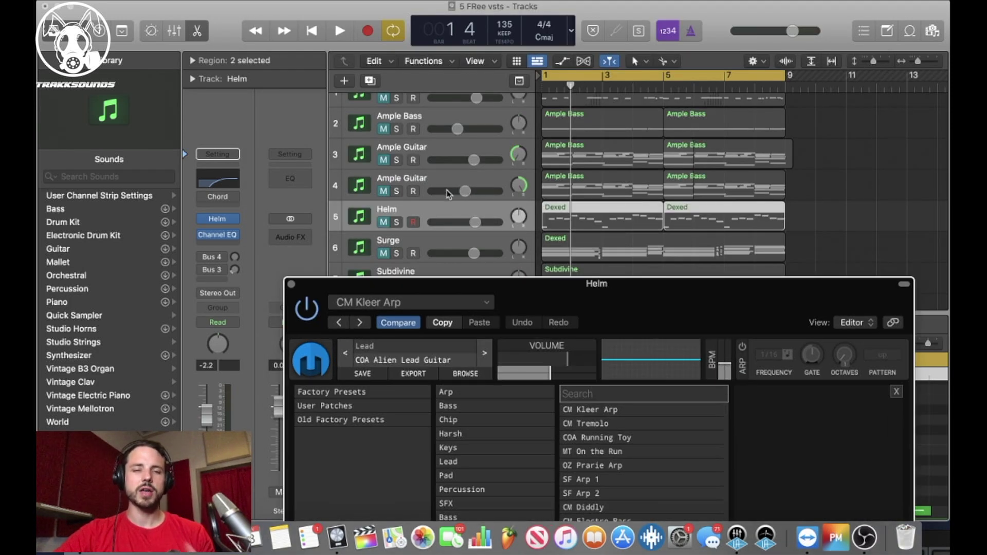
pyautogui.click(430, 212)
# Duplicate the Helm track with Cmd+D and open Helm's preset browser on the new track.
pyautogui.press('super+d')
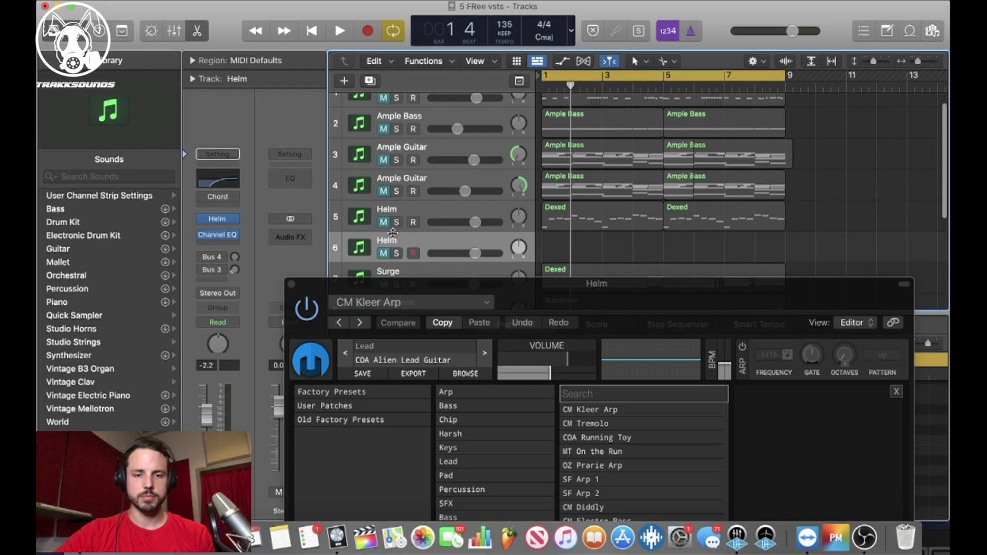
pyautogui.click(292, 284)
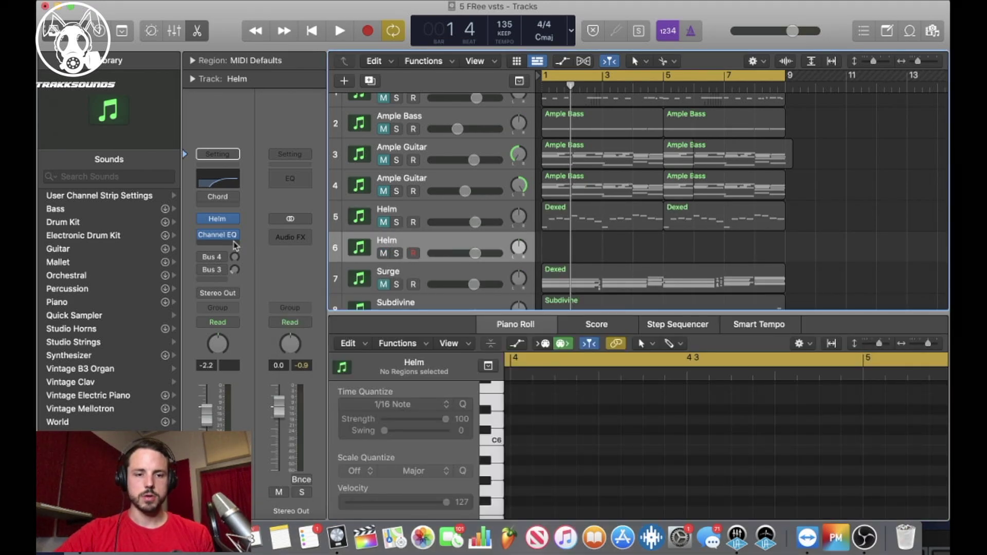
pyautogui.click(217, 219)
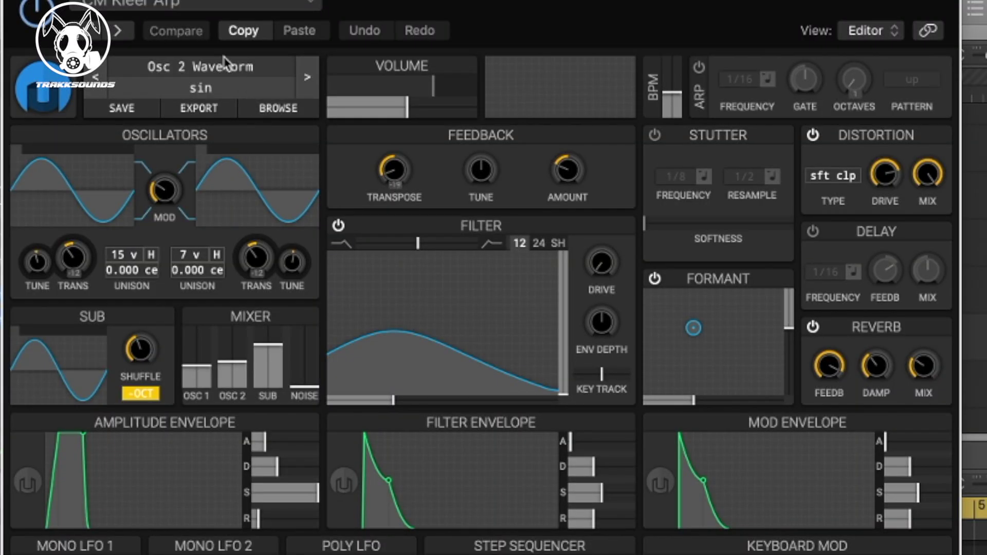
pyautogui.click(225, 62)
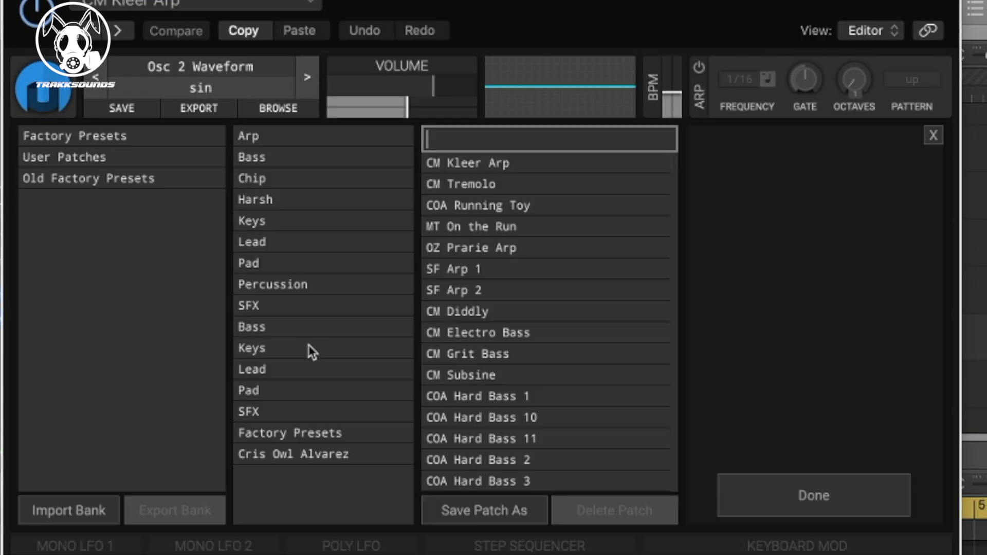
# Audition Percussion patches COA Dark Perc 2, Electro Kick 2 and Electro Kick 4.
pyautogui.click(274, 293)
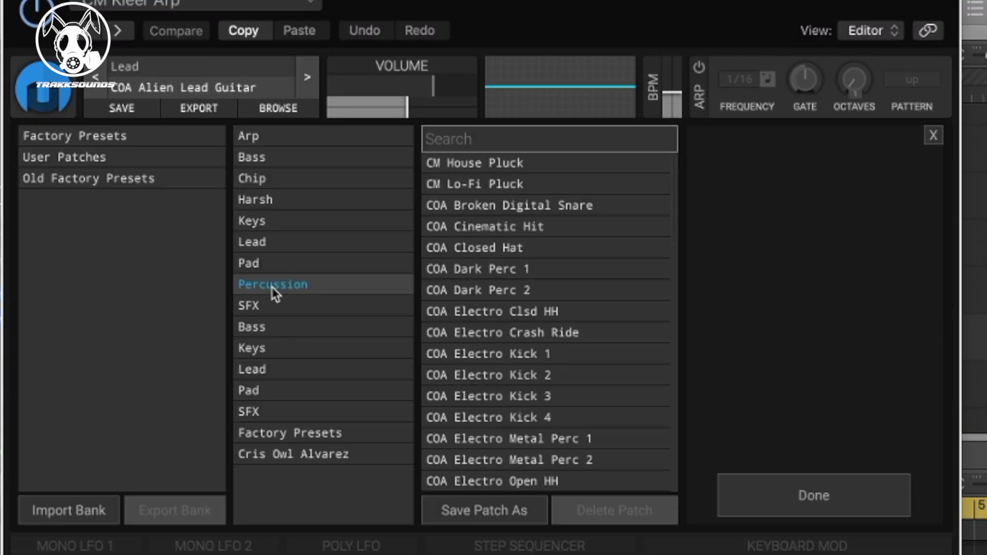
pyautogui.click(506, 289)
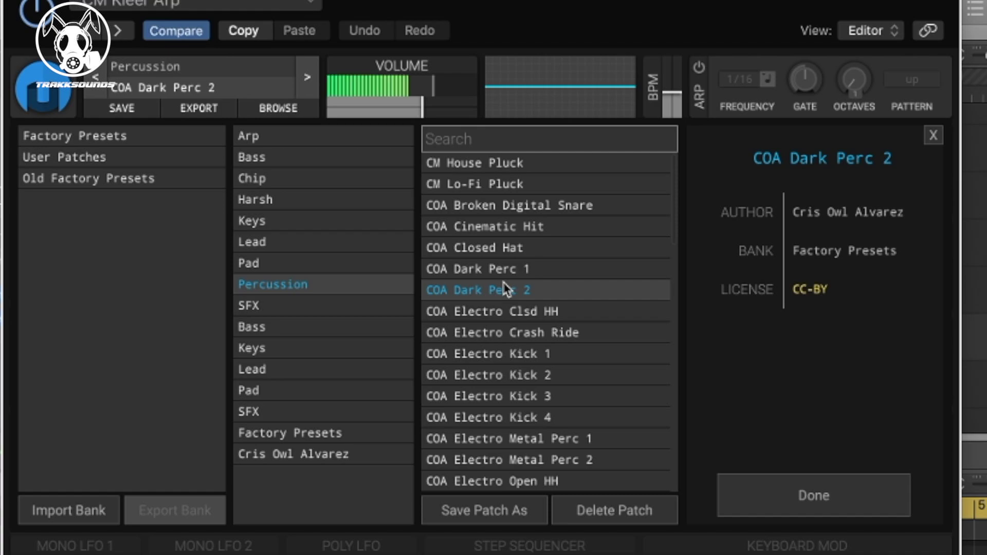
pyautogui.click(471, 375)
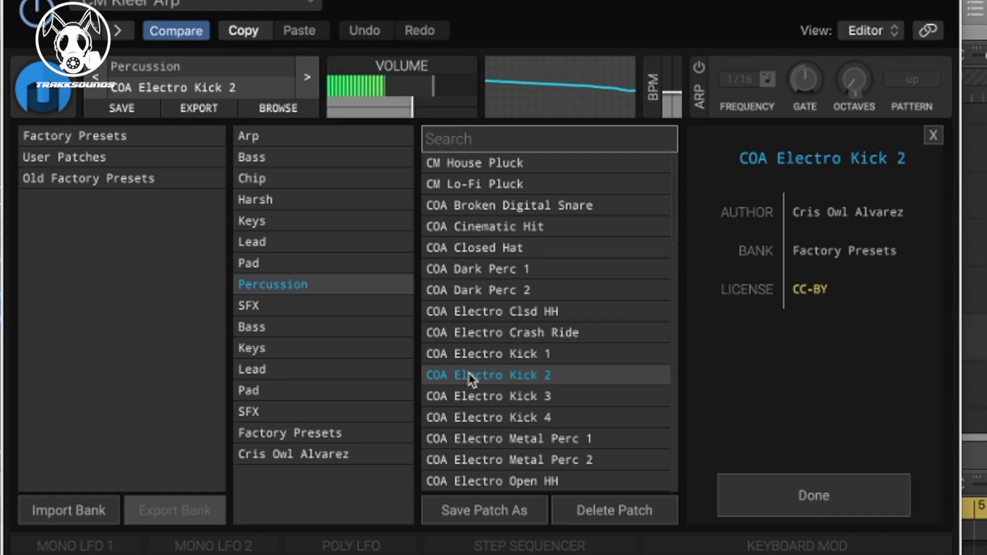
pyautogui.click(479, 418)
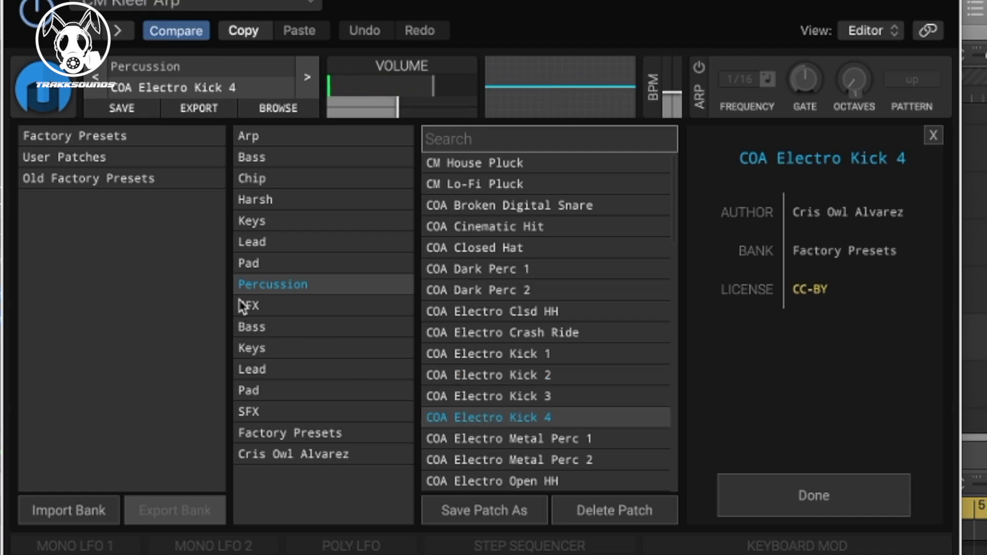
pyautogui.click(260, 243)
# Try Lead patches Supersaw Gate, Arabian Android Flute, Digital Reflected Glass 1, Hard Lead 1, Witchy Lead 1.
pyautogui.click(501, 226)
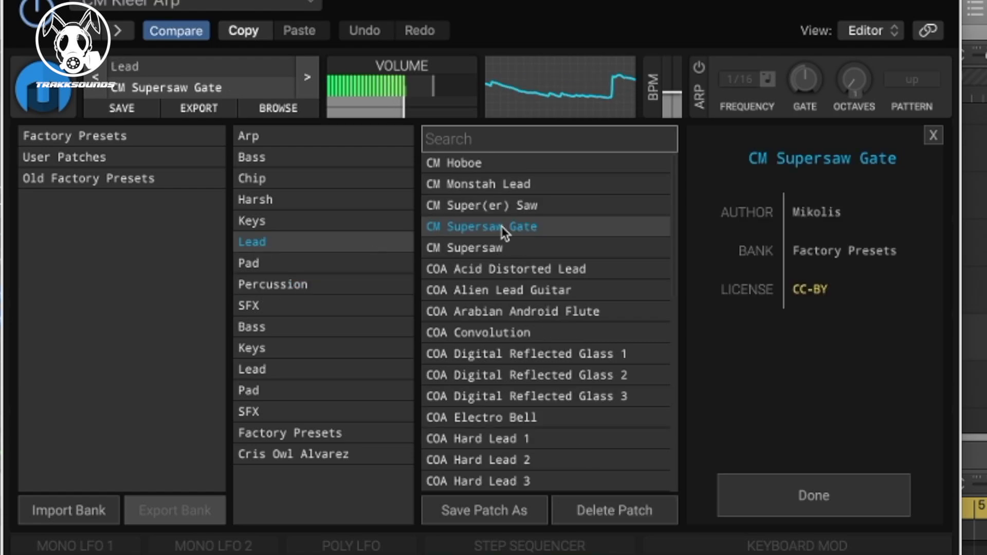
pyautogui.click(490, 312)
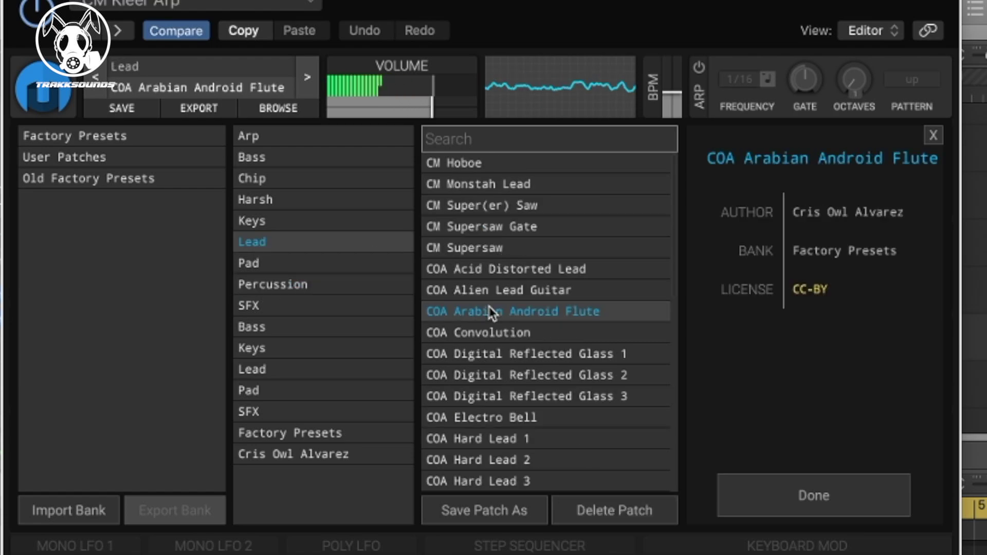
pyautogui.click(494, 355)
pyautogui.click(492, 440)
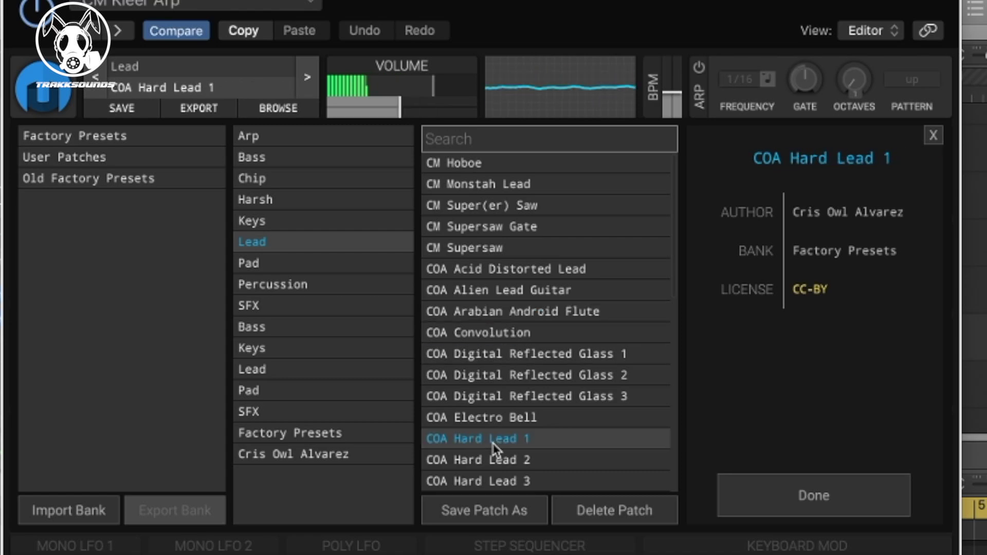
pyautogui.scroll(-1, 492, 442)
pyautogui.scroll(-2, 495, 450)
pyautogui.click(493, 451)
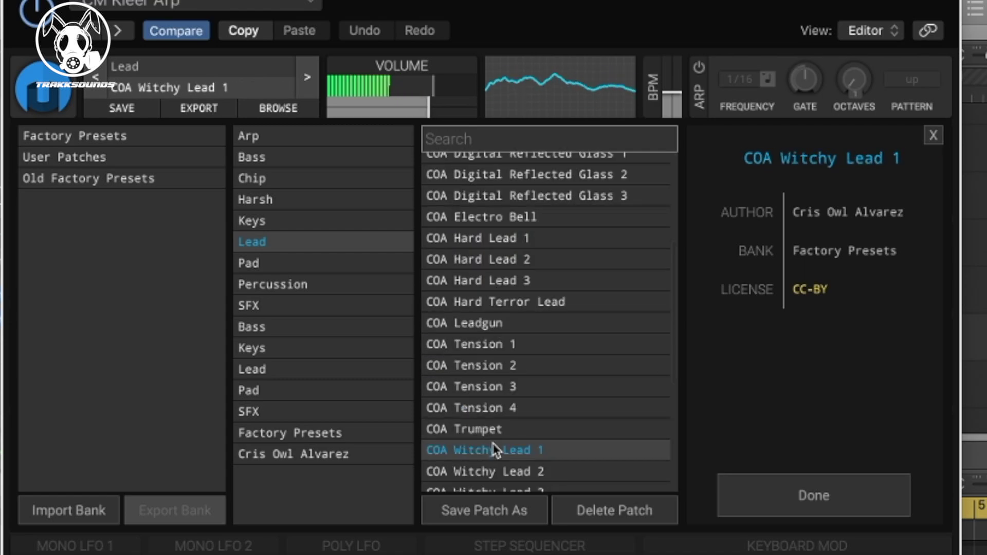
# Try Witchy Lead 3, OZ Platinum Poly, OZ Silverrr and SF Nasty, settling on OZ Platinum.
pyautogui.scroll(-3, 494, 451)
pyautogui.click(495, 451)
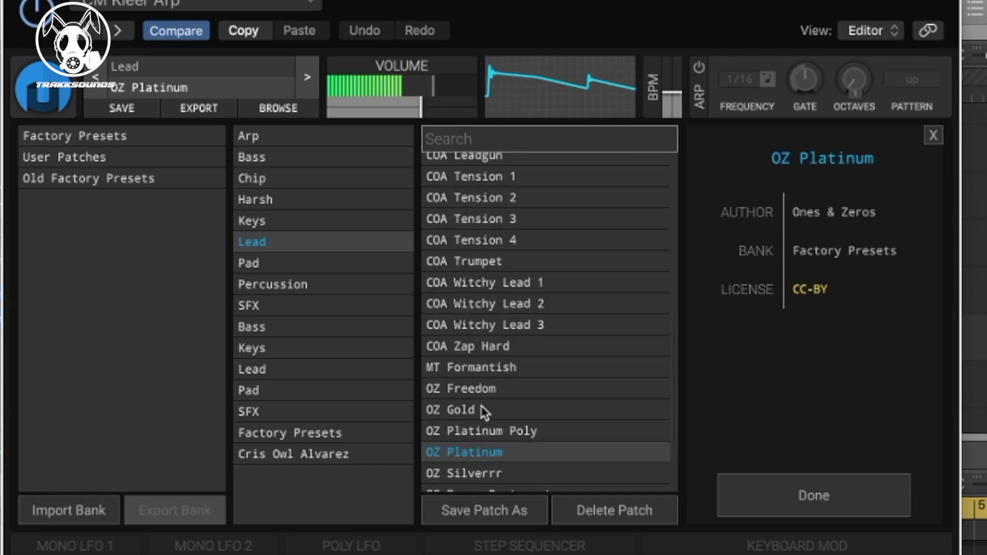
pyautogui.click(476, 328)
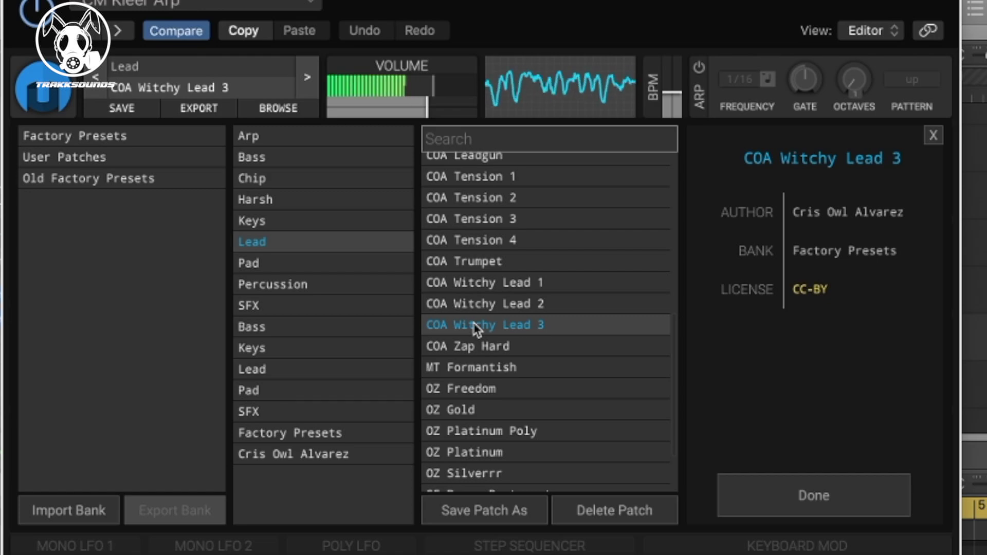
pyautogui.click(479, 433)
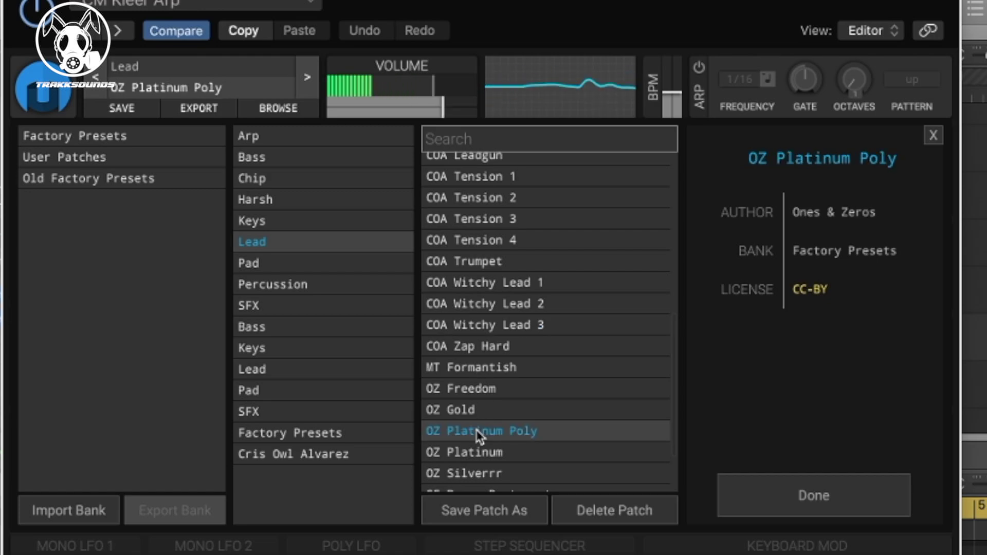
pyautogui.click(480, 473)
pyautogui.scroll(-3, 482, 478)
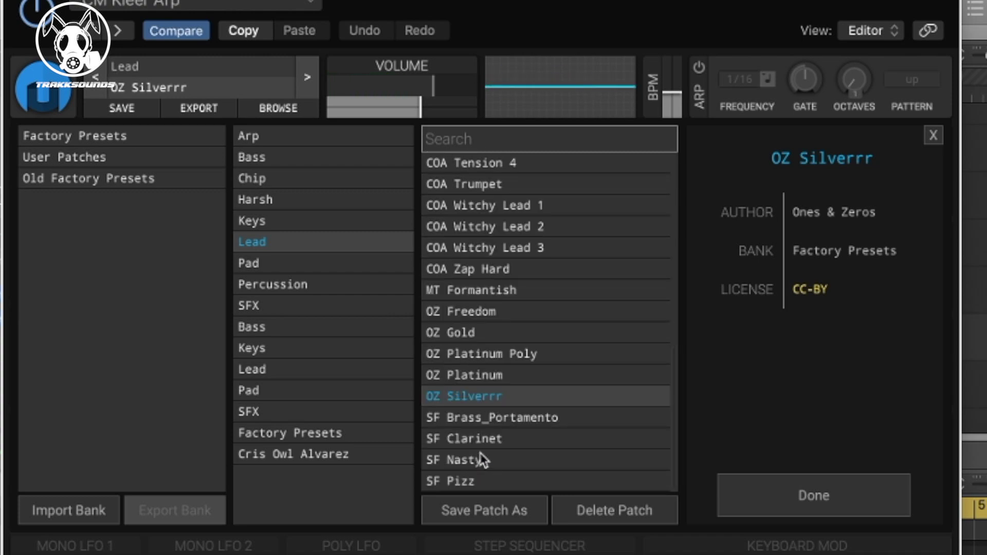
pyautogui.click(480, 459)
pyautogui.click(470, 378)
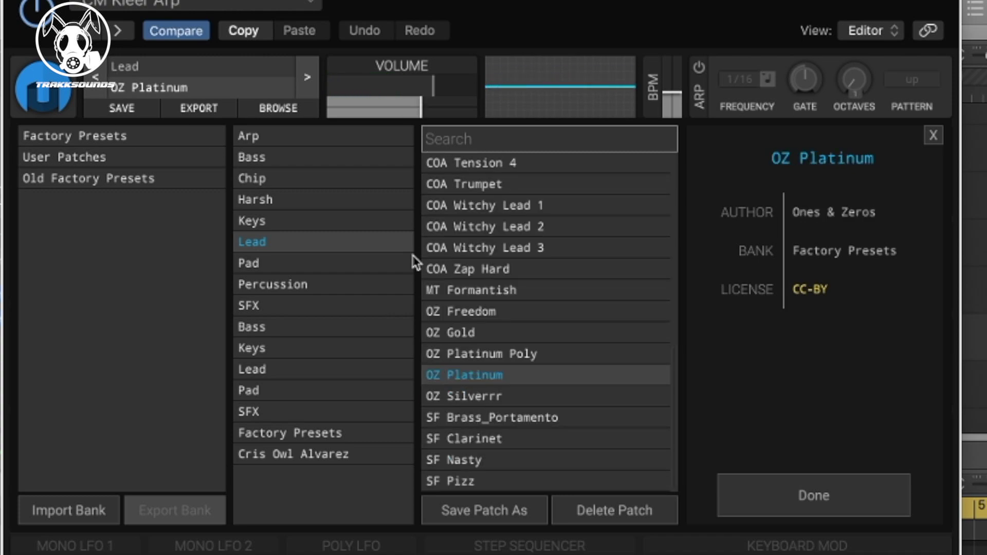
# Audition Keys patches OZ Homebase, Natures Best, Prarie and Portamento One, keeping Portamento One.
pyautogui.click(251, 221)
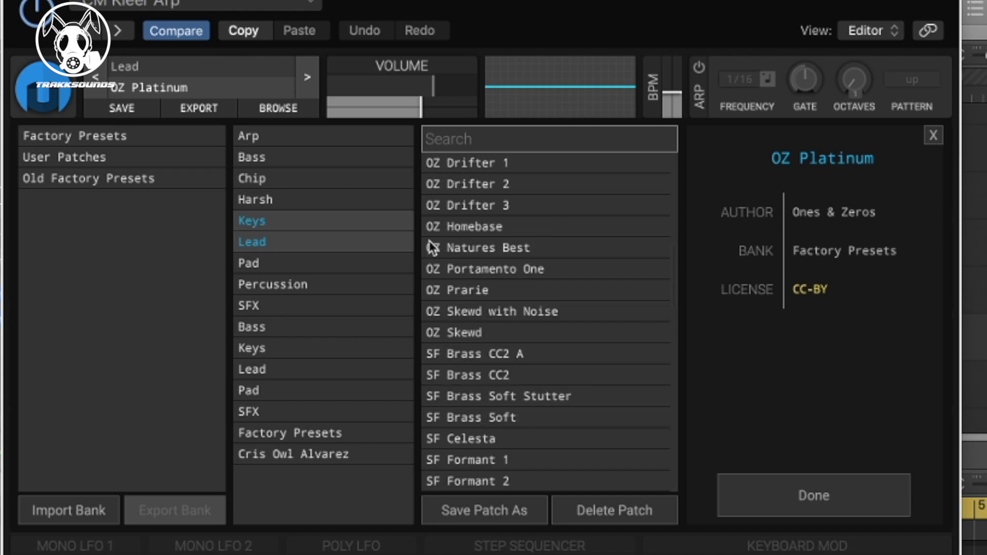
pyautogui.click(481, 232)
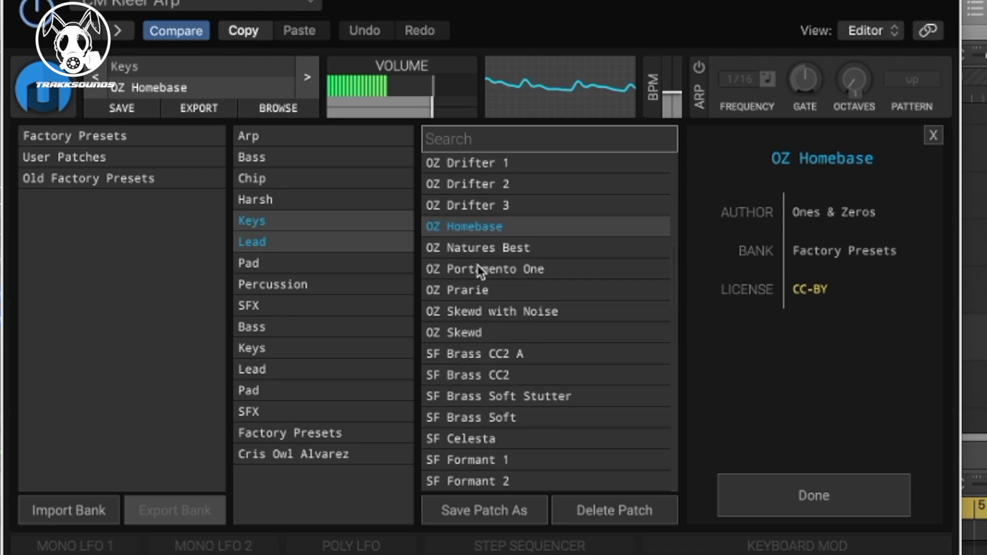
pyautogui.click(481, 252)
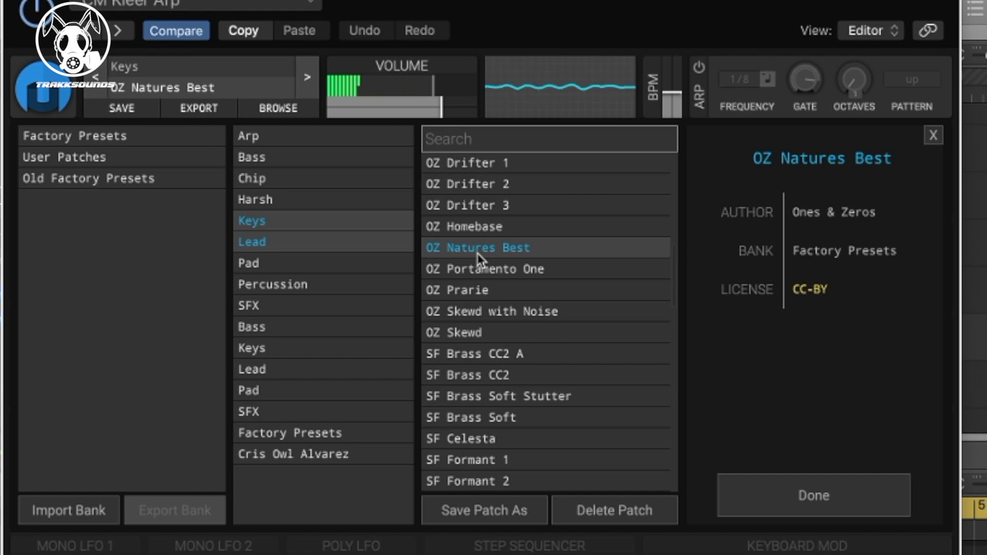
pyautogui.click(477, 281)
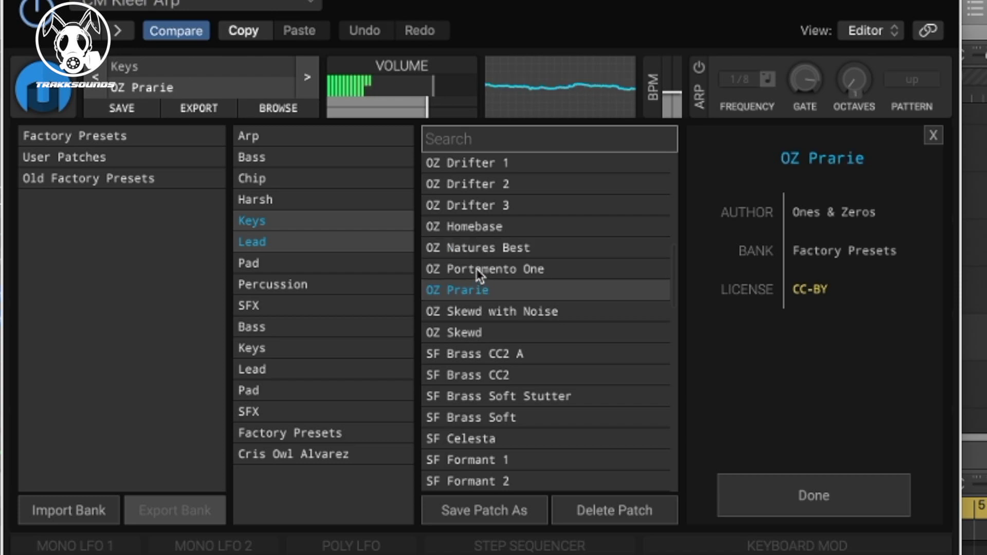
pyautogui.click(477, 271)
pyautogui.click(257, 225)
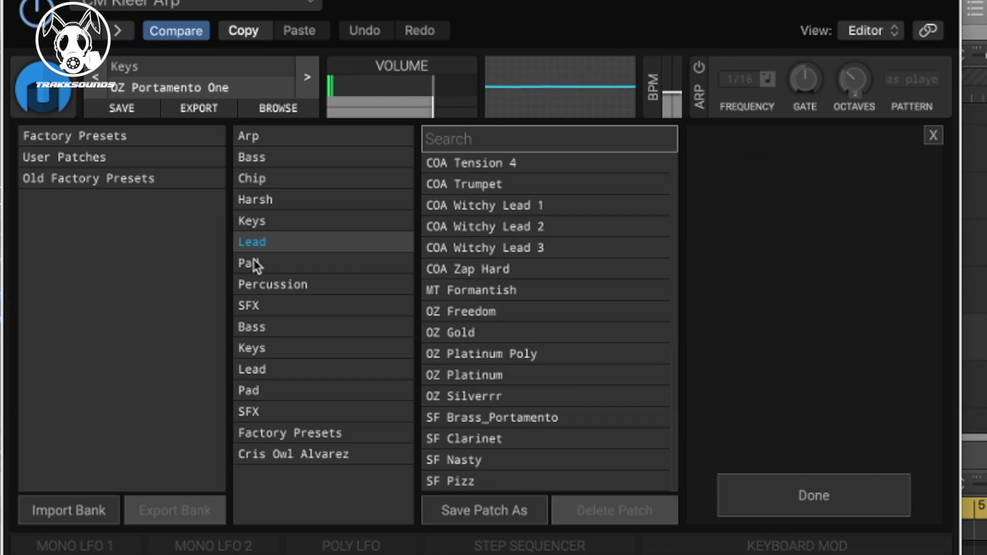
pyautogui.click(256, 265)
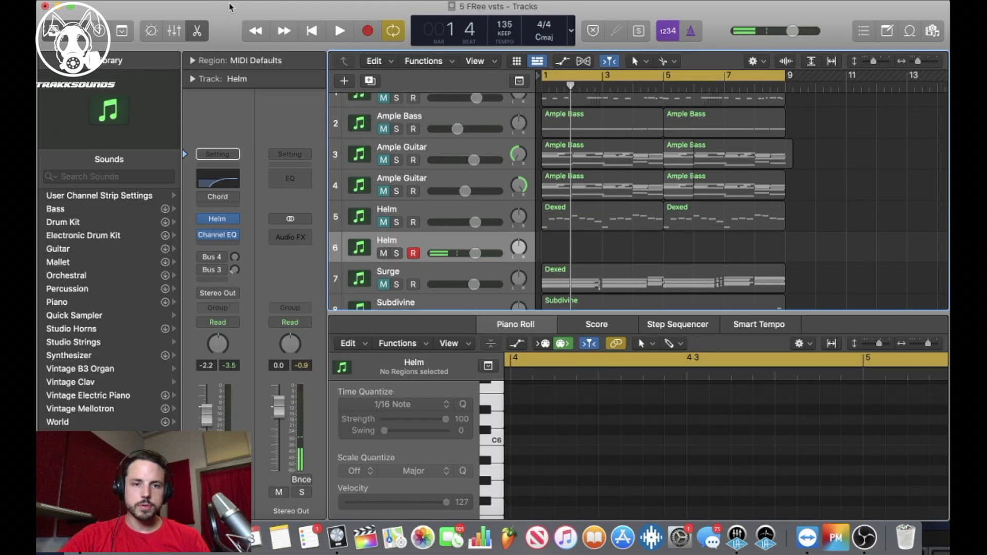
# Make the first Helm track active, check its Helm synth, then stop playback.
pyautogui.click(383, 223)
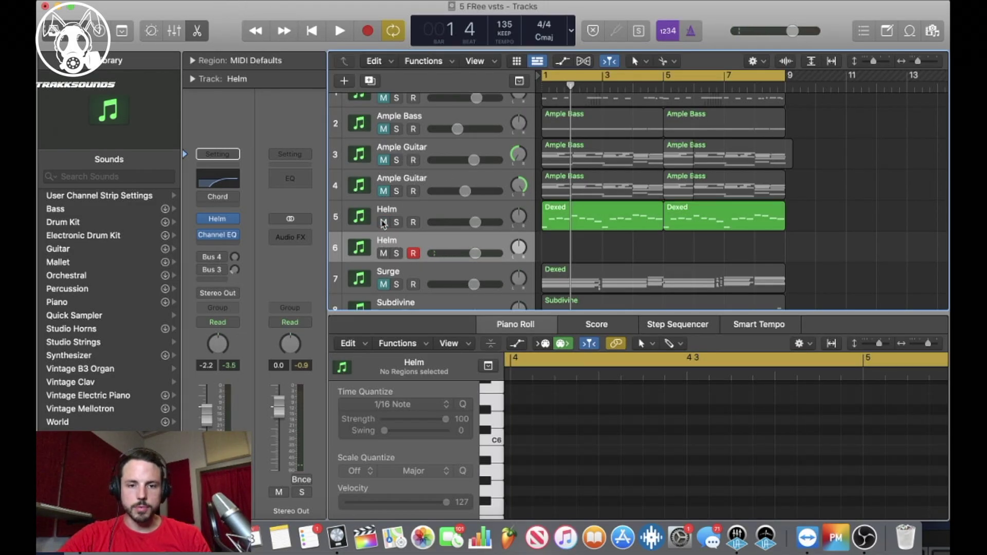
pyautogui.click(367, 221)
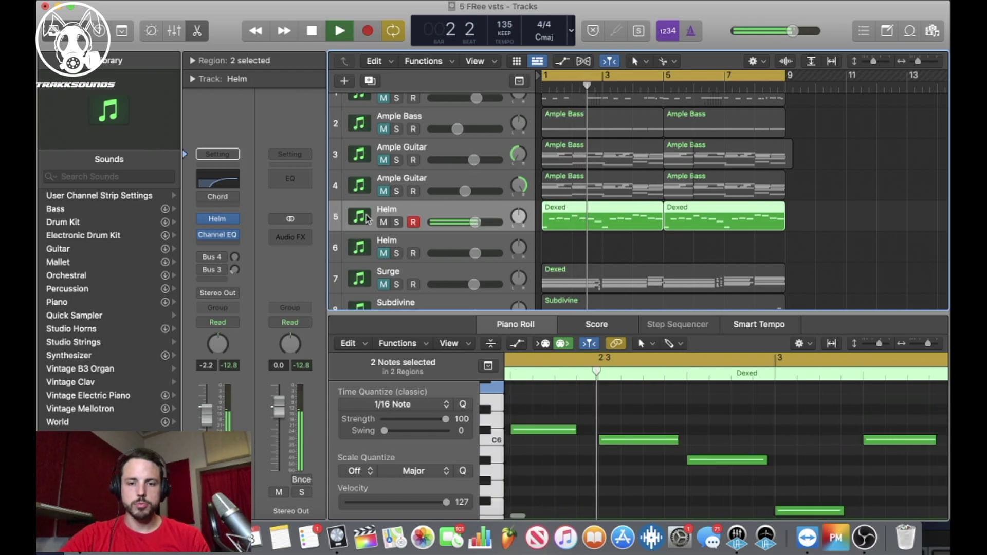
pyautogui.click(219, 222)
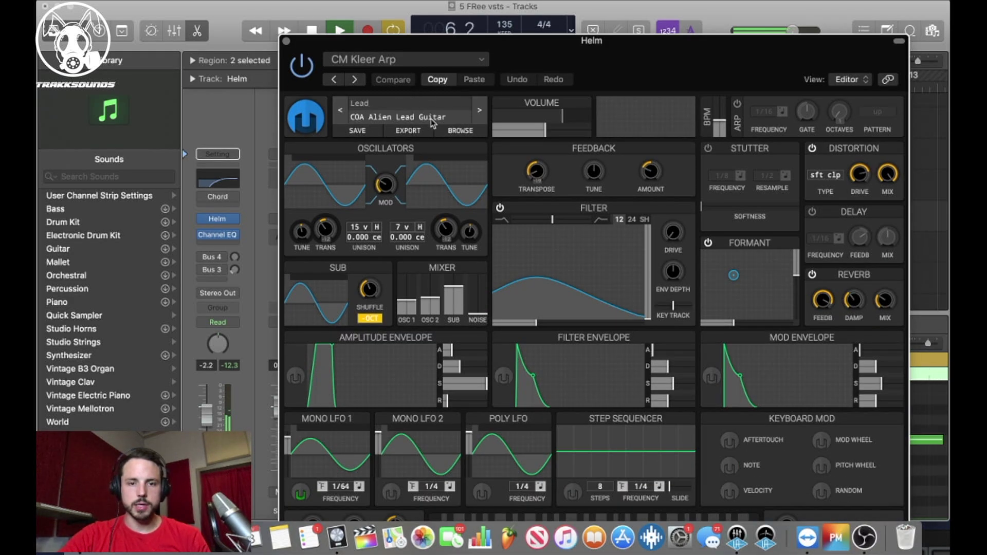
pyautogui.click(287, 41)
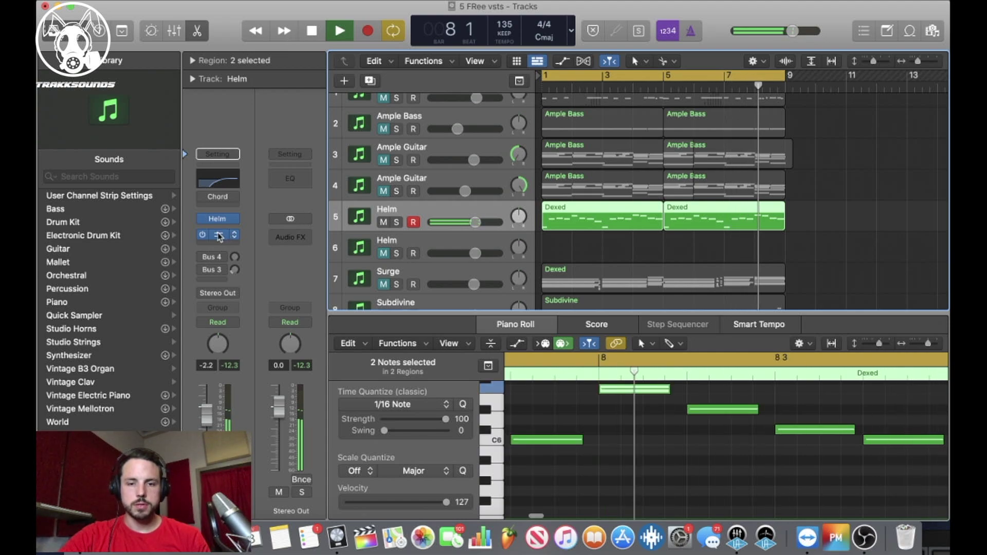
pyautogui.press('space')
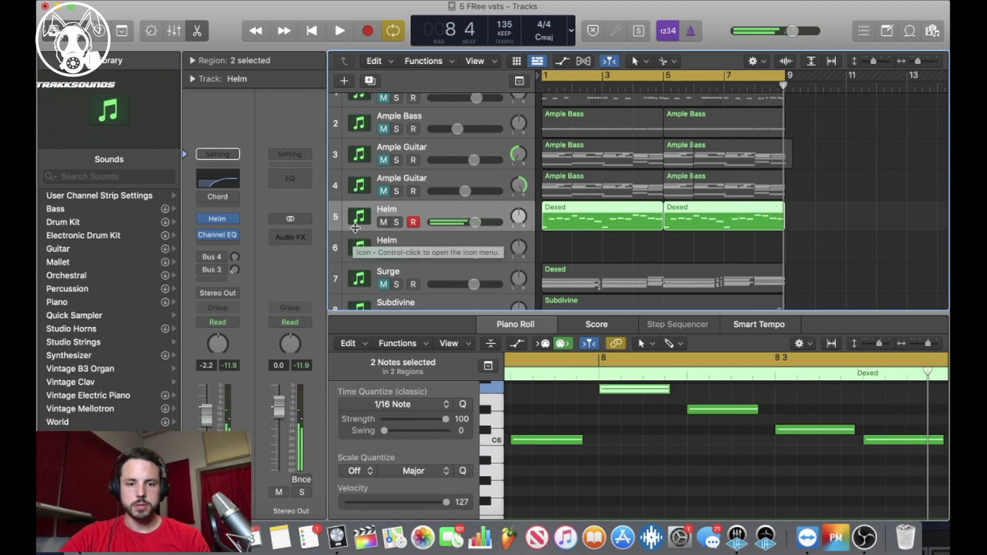
# Delete the empty second Helm track and reselect the remaining Helm track.
pyautogui.click(359, 239)
pyautogui.press('super+BackSpace')
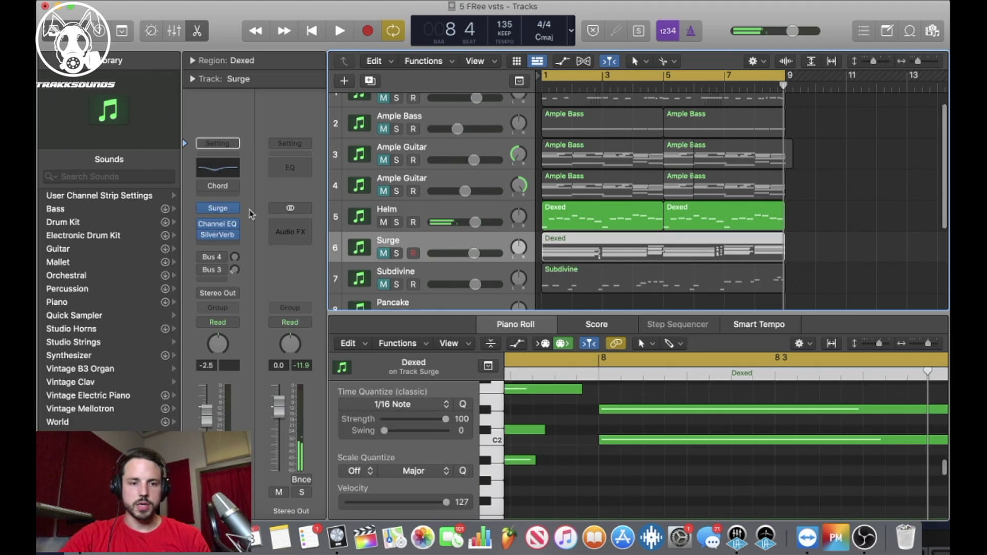
pyautogui.press('Up')
# Raise the Helm synth's reverb feedback to 87.42% while listening to playback.
pyautogui.click(213, 220)
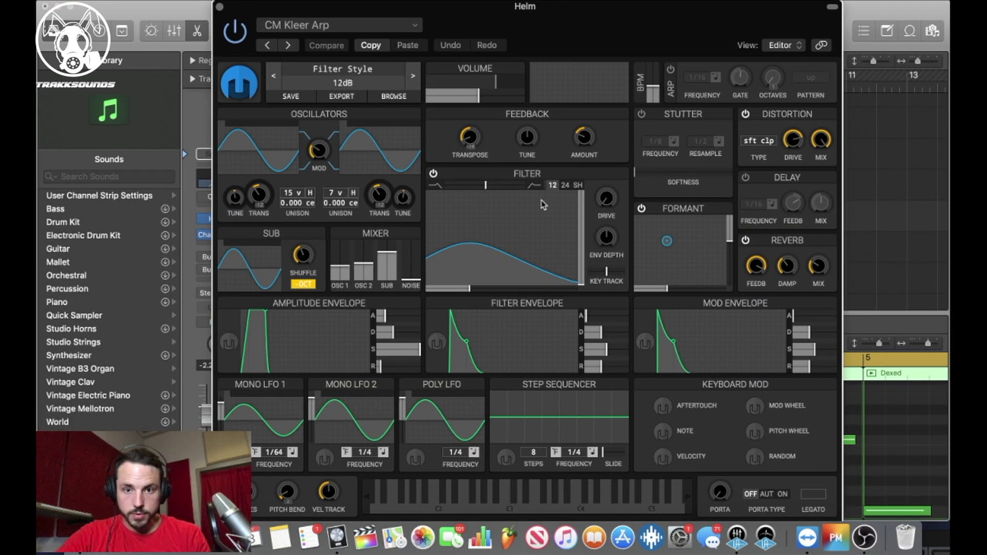
pyautogui.press('space')
pyautogui.moveTo(750, 257); pyautogui.dragTo(750, 246)
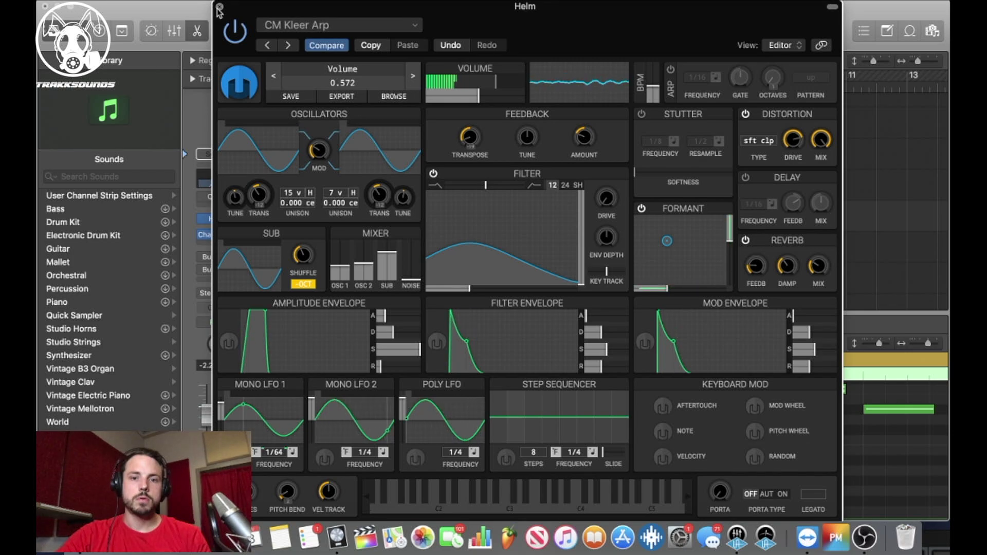
pyautogui.click(219, 7)
pyautogui.click(370, 246)
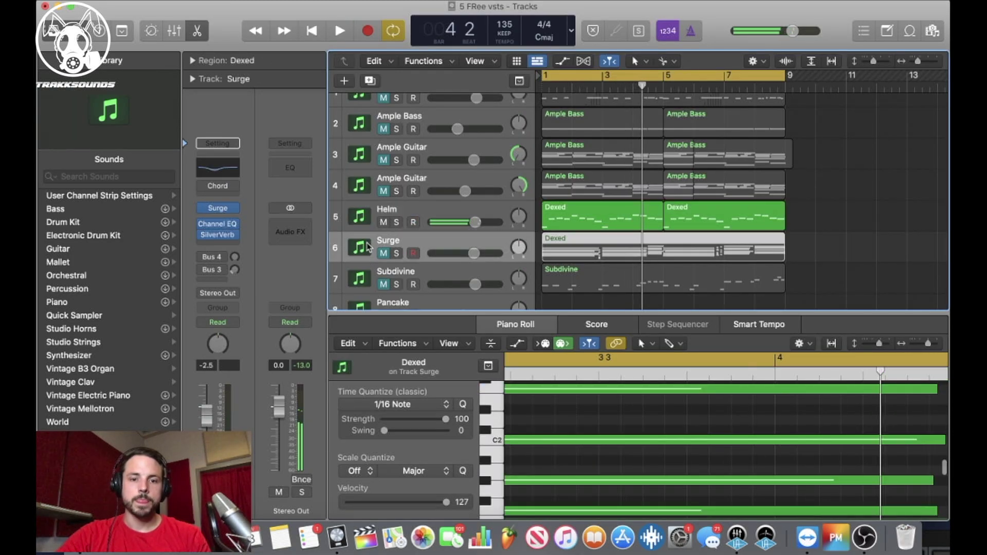
# In Surge, replace the Keys patch Circus 1 with the Vocoder > Noise preset.
pyautogui.click(218, 209)
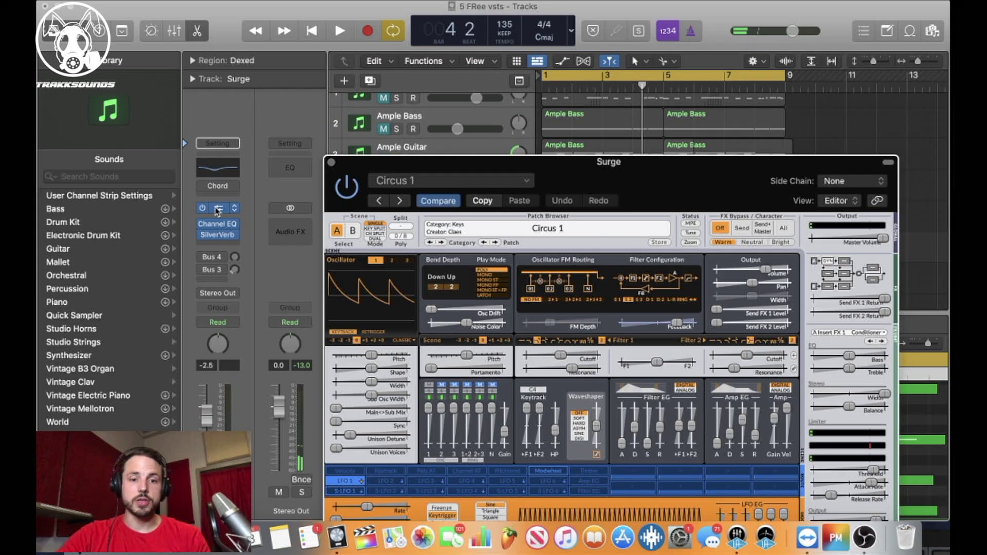
pyautogui.moveTo(577, 165); pyautogui.dragTo(552, 38)
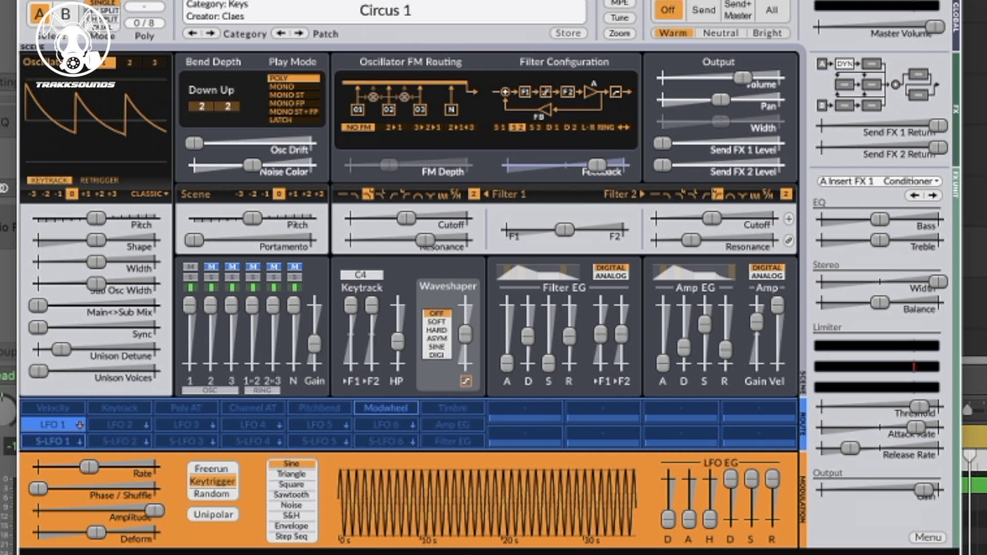
pyautogui.click(266, 19)
pyautogui.moveTo(331, 178)
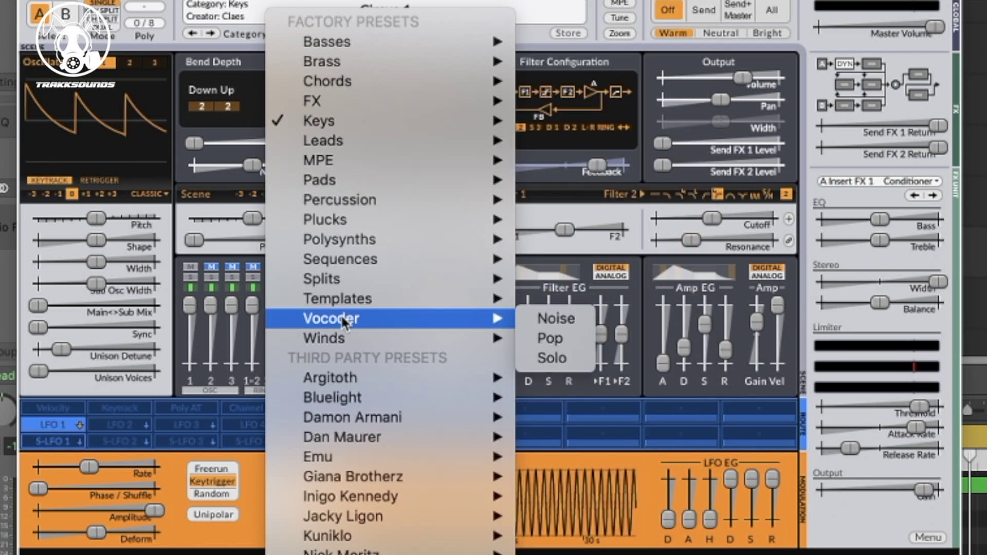
pyautogui.moveTo(332, 124)
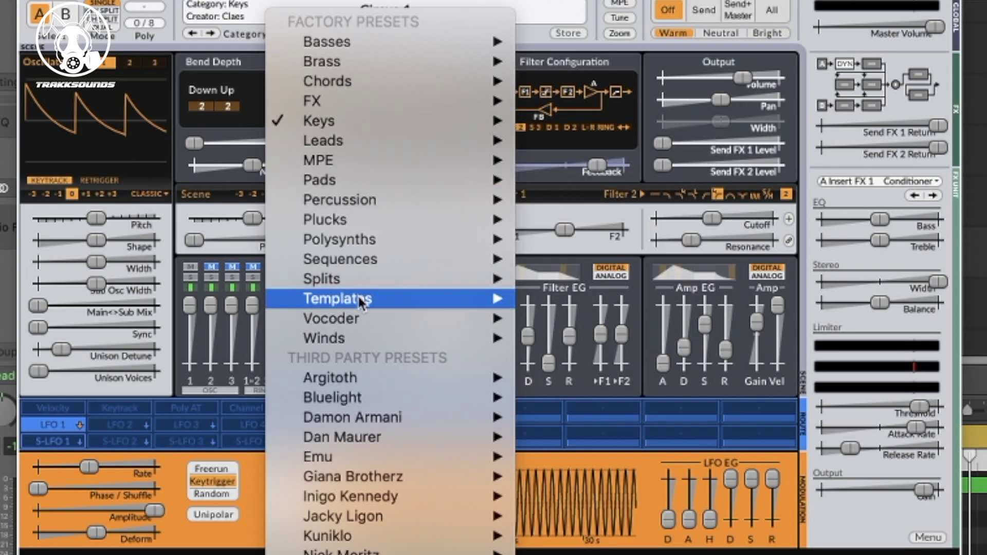
pyautogui.moveTo(365, 321)
pyautogui.click(555, 319)
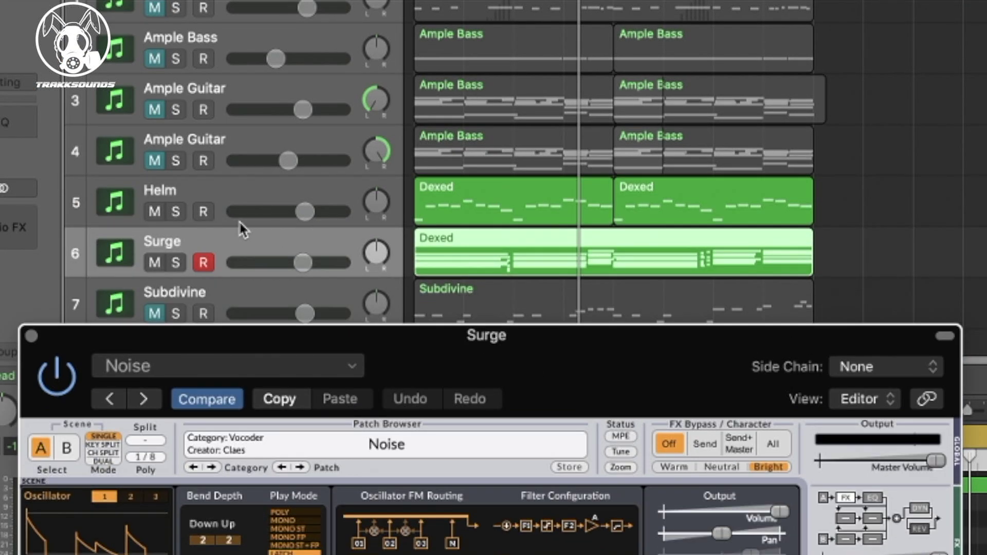
# Load Surge's Pads > Flux Capacitor patch and step forward to Gliss Movement.
pyautogui.moveTo(532, 372); pyautogui.dragTo(514, 72)
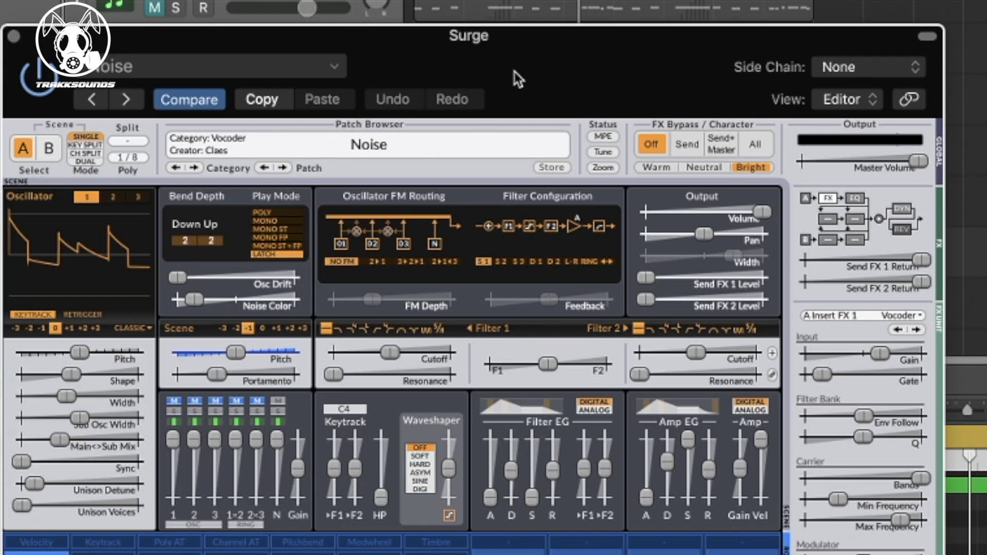
pyautogui.click(377, 148)
pyautogui.moveTo(468, 334)
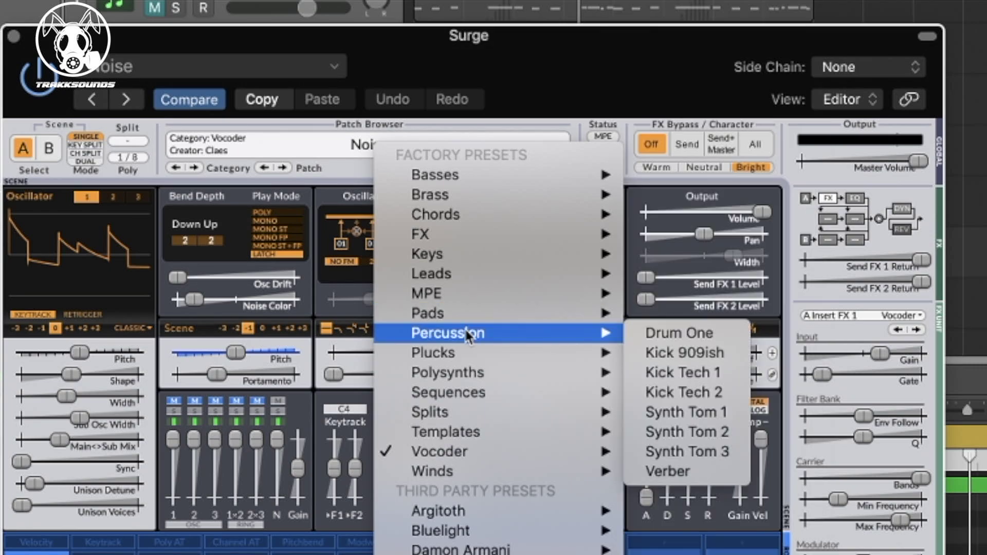
pyautogui.moveTo(450, 315)
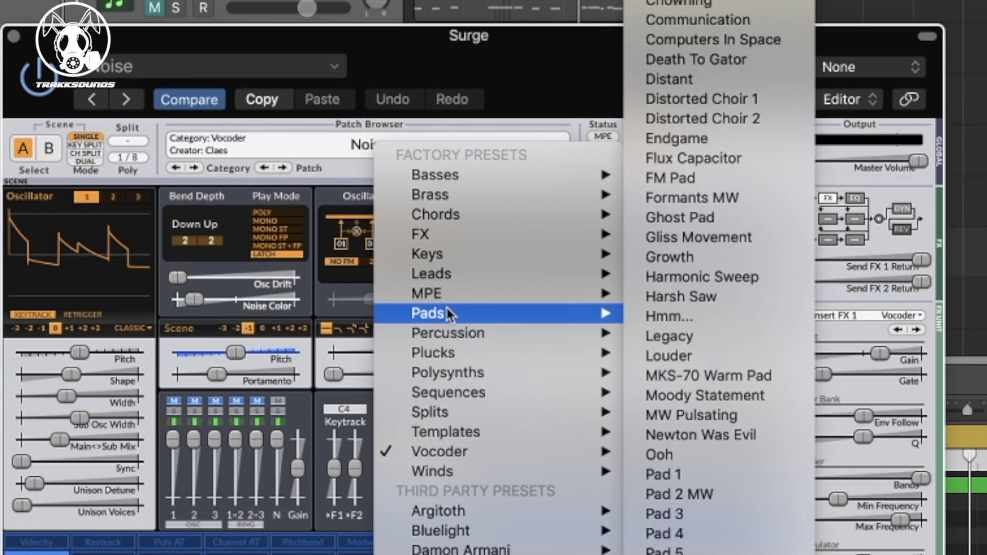
pyautogui.click(707, 163)
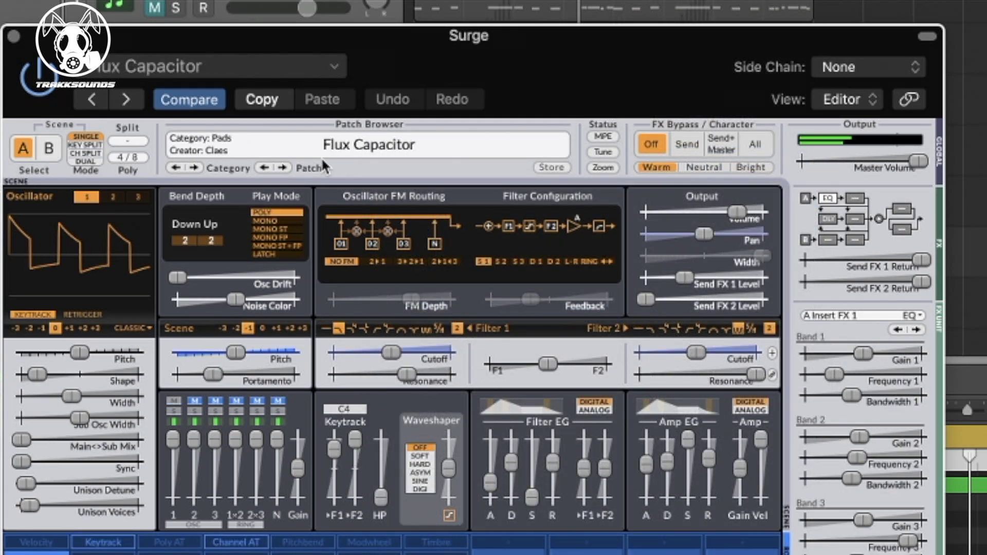
pyautogui.click(282, 167)
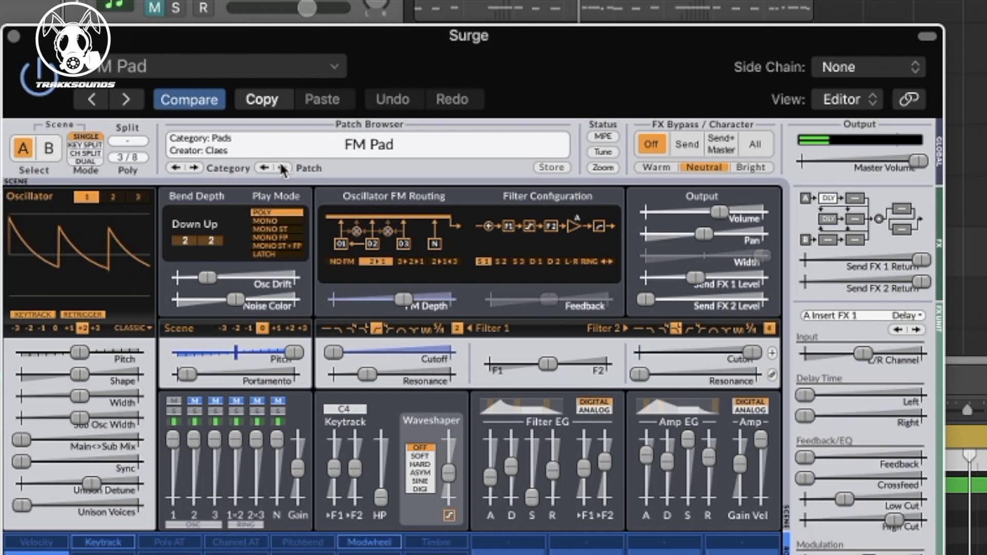
pyautogui.click(282, 167)
pyautogui.click(282, 168)
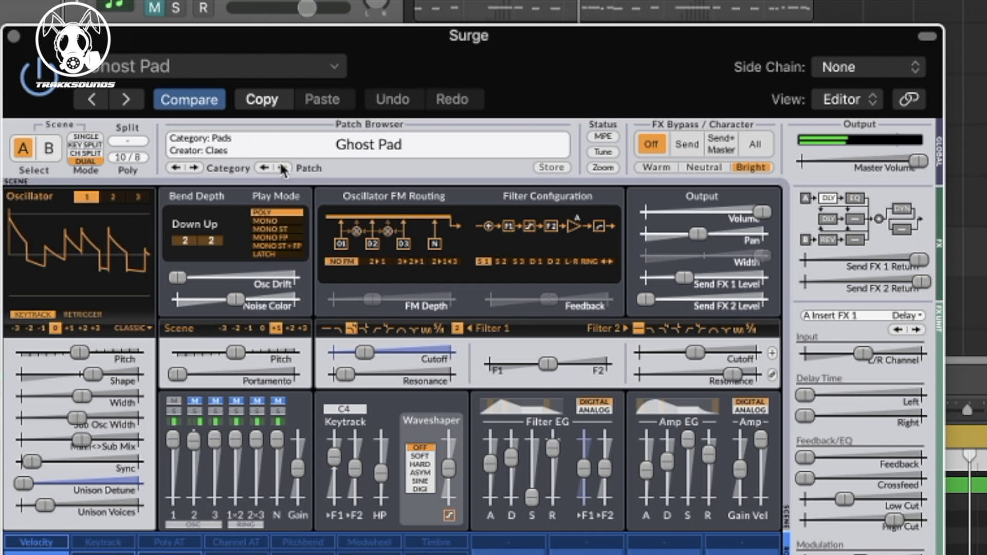
pyautogui.click(282, 168)
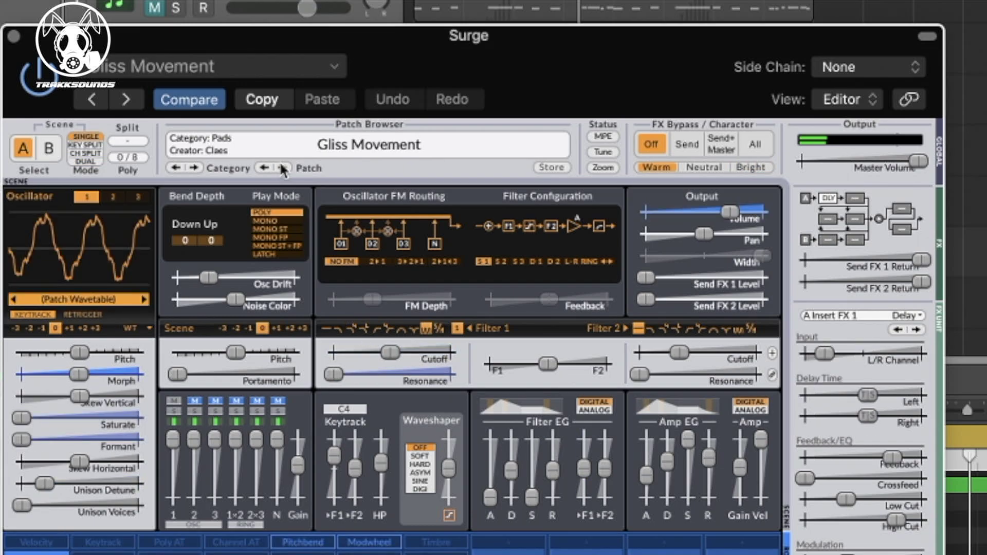
# Reopen Surge to confirm Gliss Movement is loaded, then close the window.
pyautogui.click(14, 36)
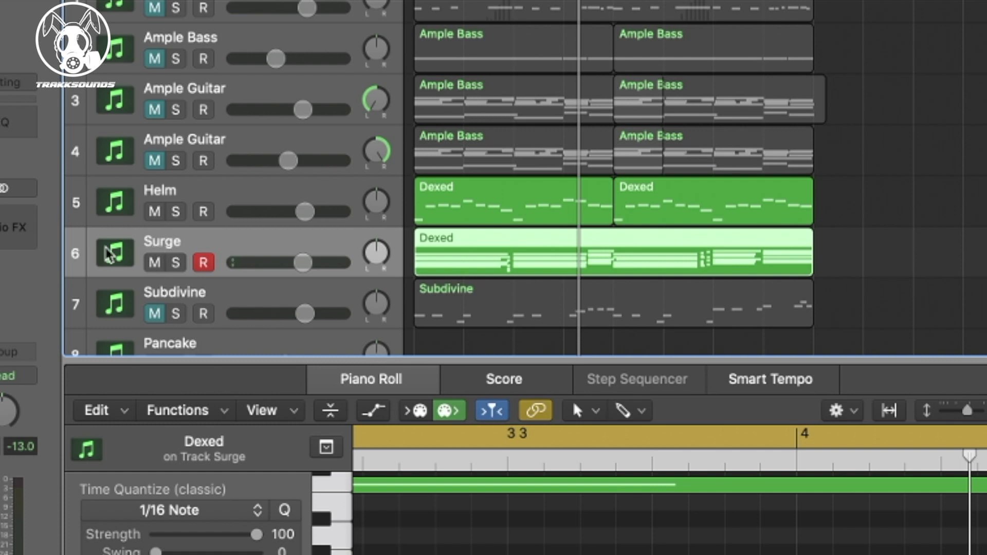
pyautogui.click(19, 188)
pyautogui.click(330, 146)
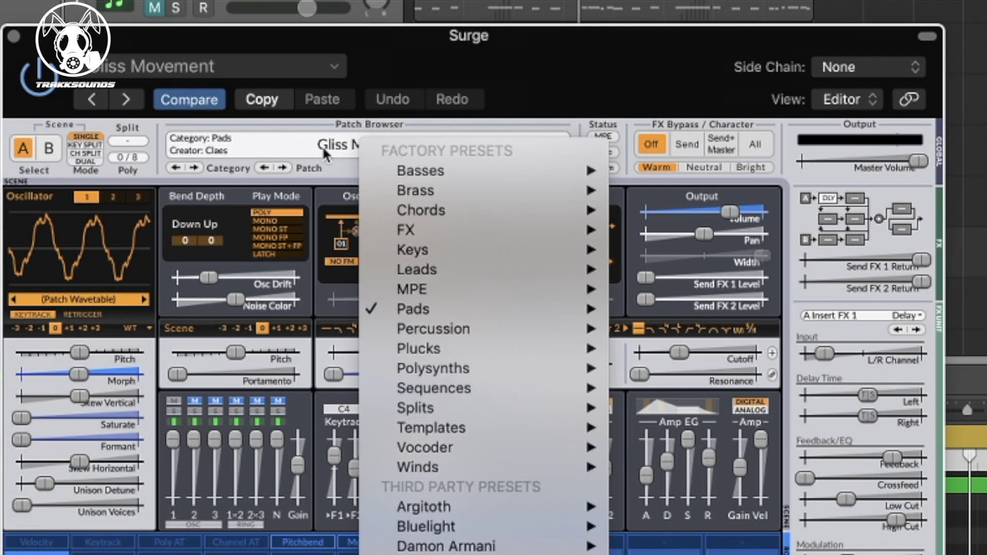
pyautogui.moveTo(474, 252)
pyautogui.click(637, 309)
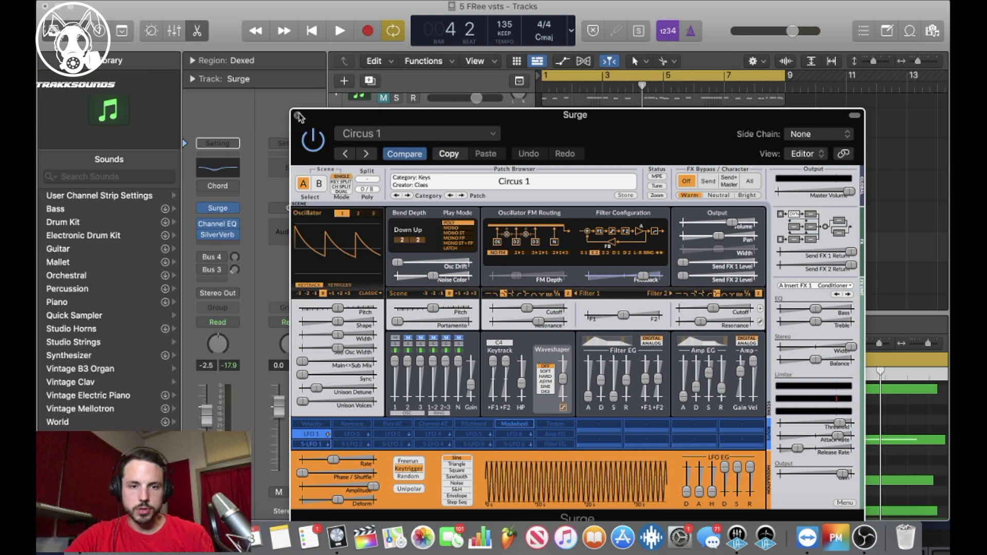
pyautogui.click(298, 116)
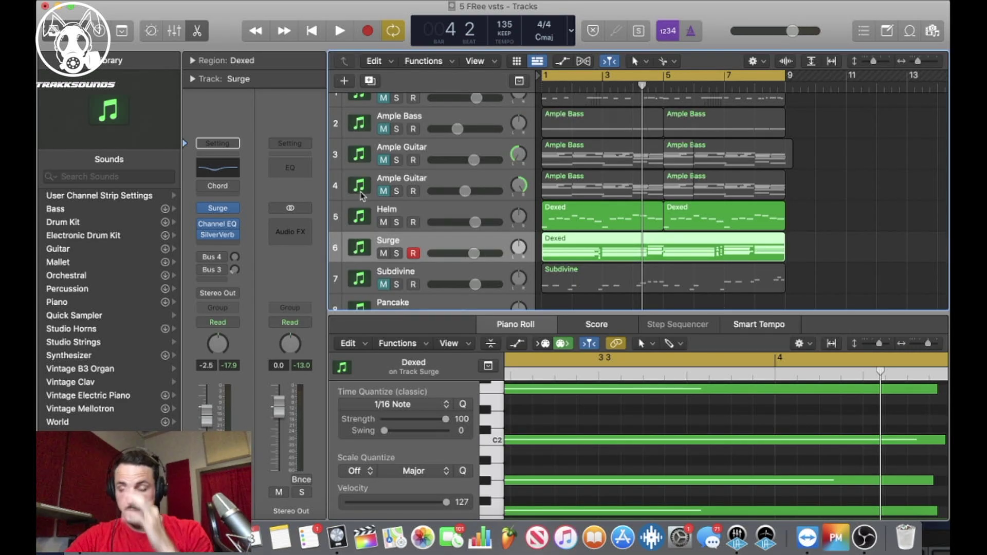
# Play the arrangement and inspect the Surge channel's SilverVerb settings, then close it.
pyautogui.press('space')
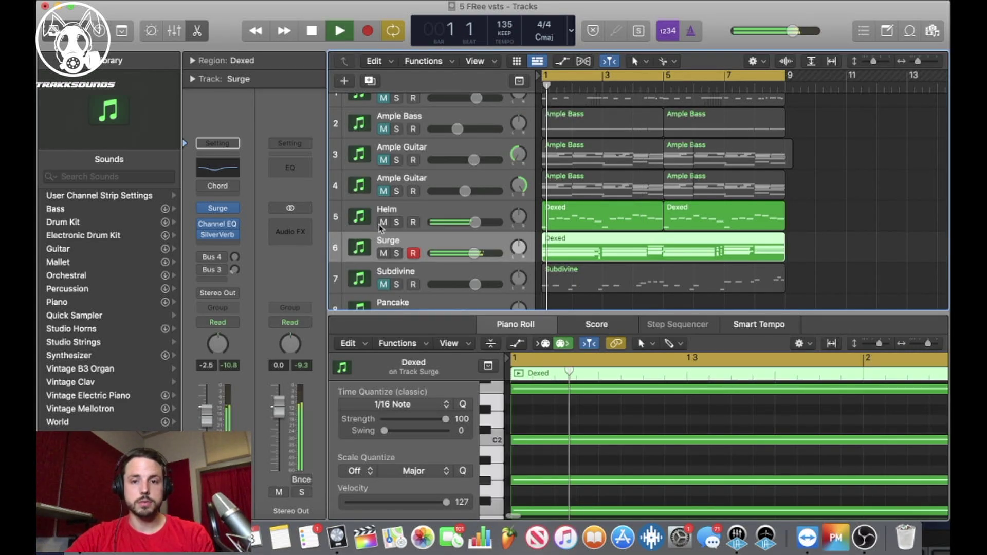
pyautogui.press('space')
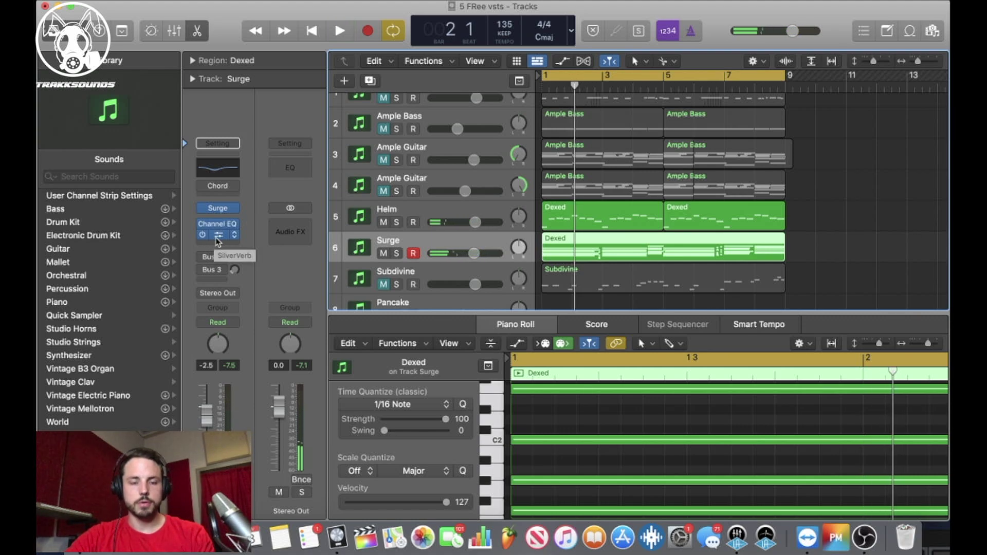
pyautogui.press('space')
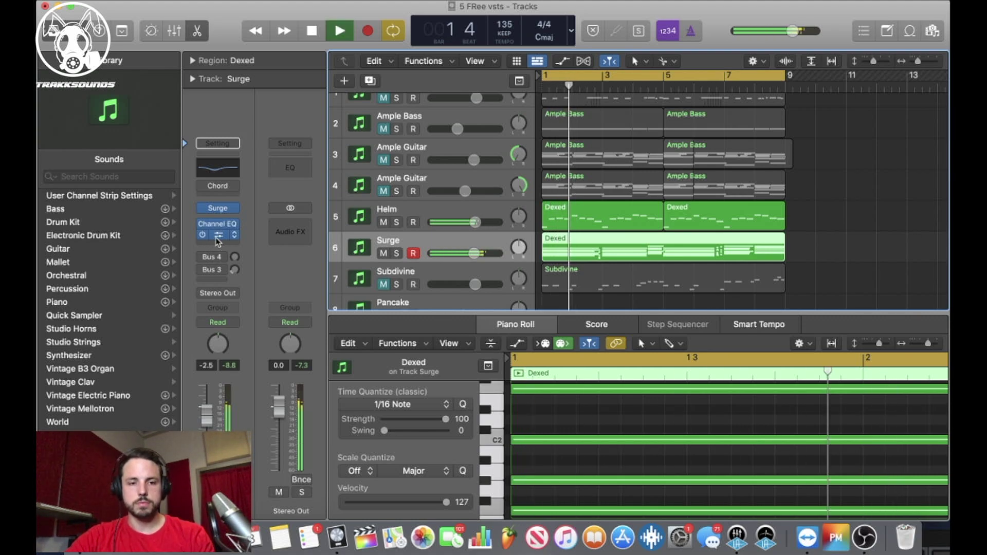
pyautogui.click(217, 235)
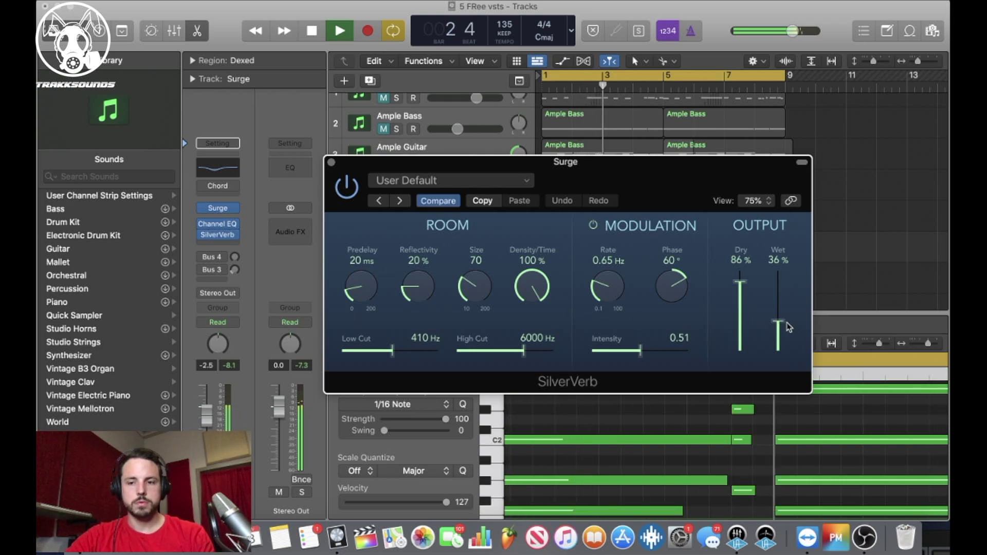
pyautogui.click(331, 162)
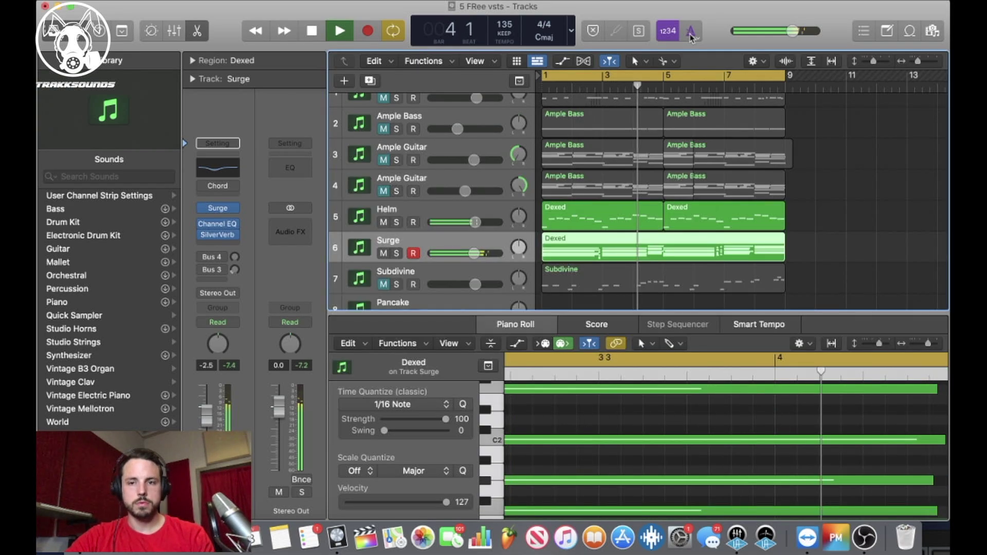
pyautogui.scroll(-3, 617, 137)
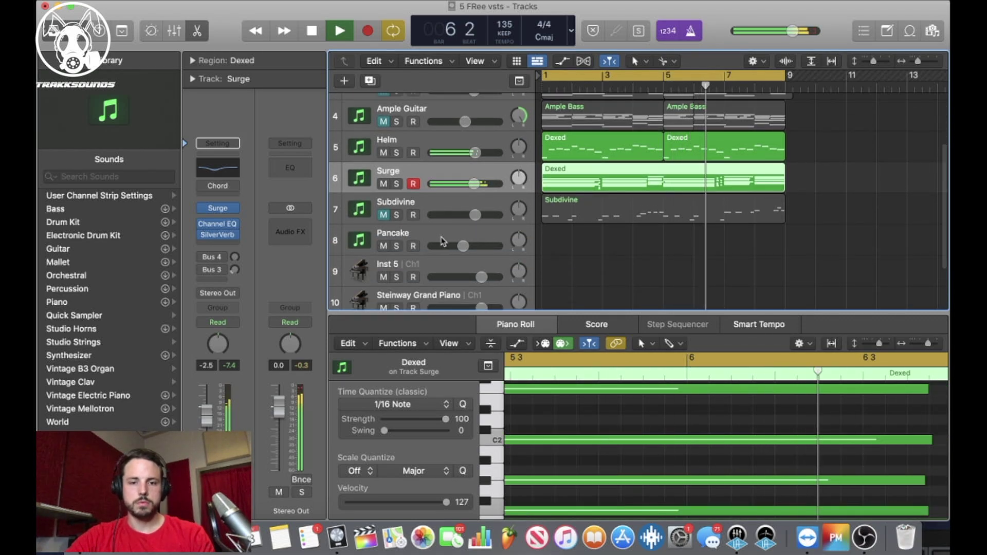
pyautogui.click(482, 237)
# Play back the arrangement while selecting the Surge, Pancake and Subdivine tracks.
pyautogui.press('space')
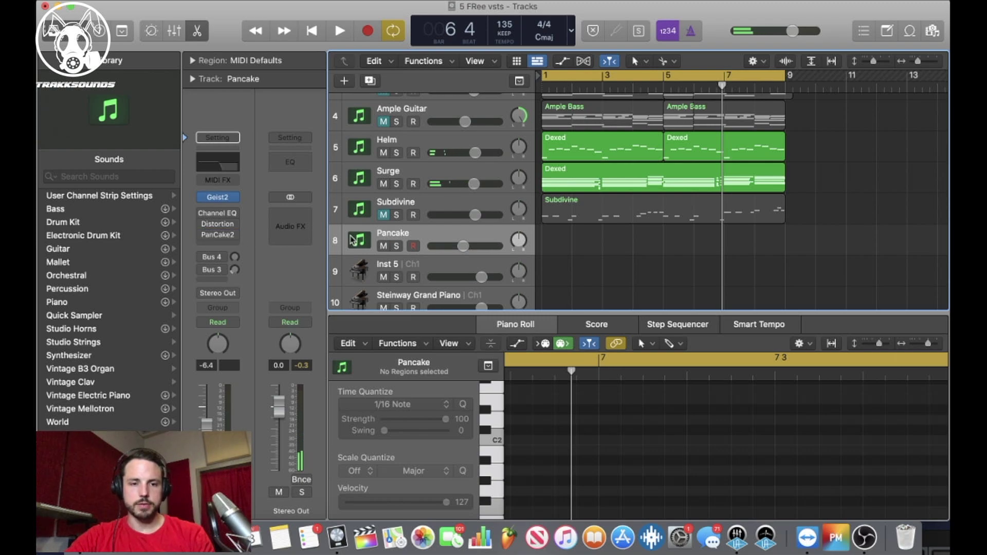
pyautogui.press('space')
pyautogui.click(475, 174)
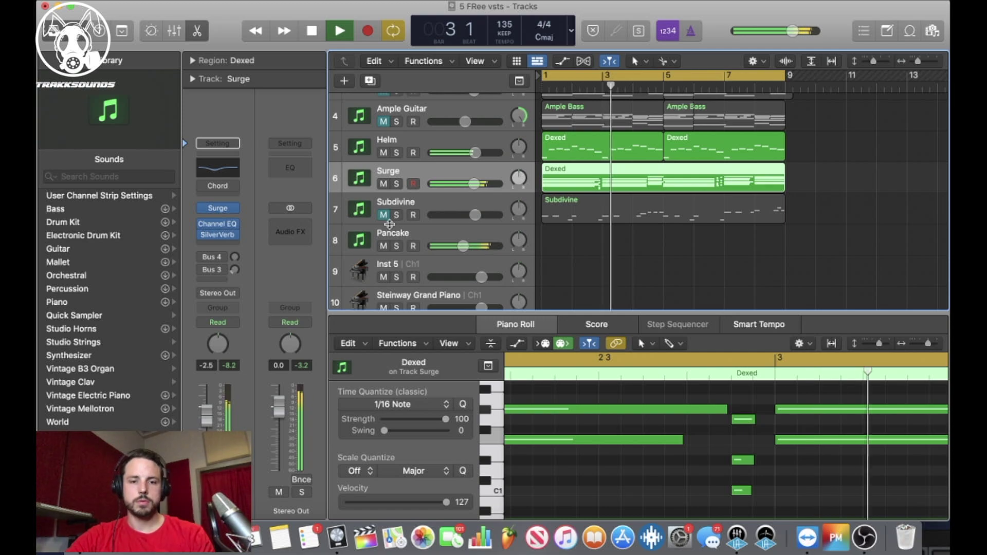
pyautogui.click(389, 240)
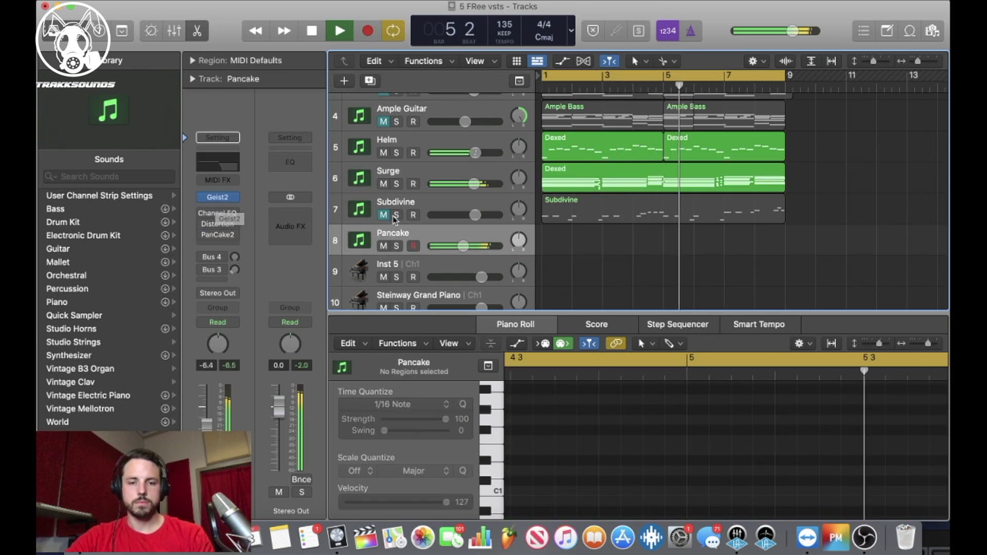
pyautogui.press('space')
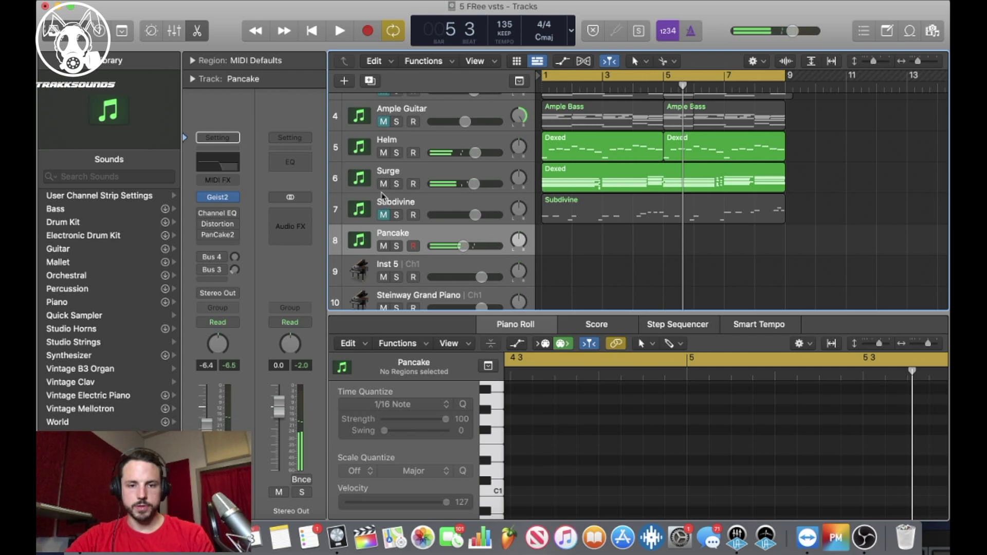
pyautogui.click(385, 206)
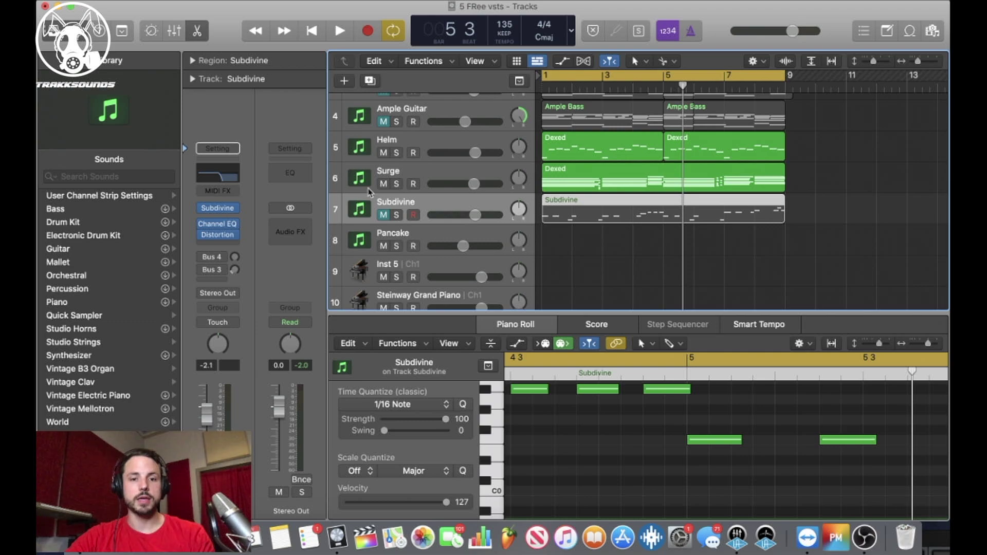
# Mute Surge and Helm, then unmute Subdivine and Surge.
pyautogui.click(383, 183)
pyautogui.click(384, 152)
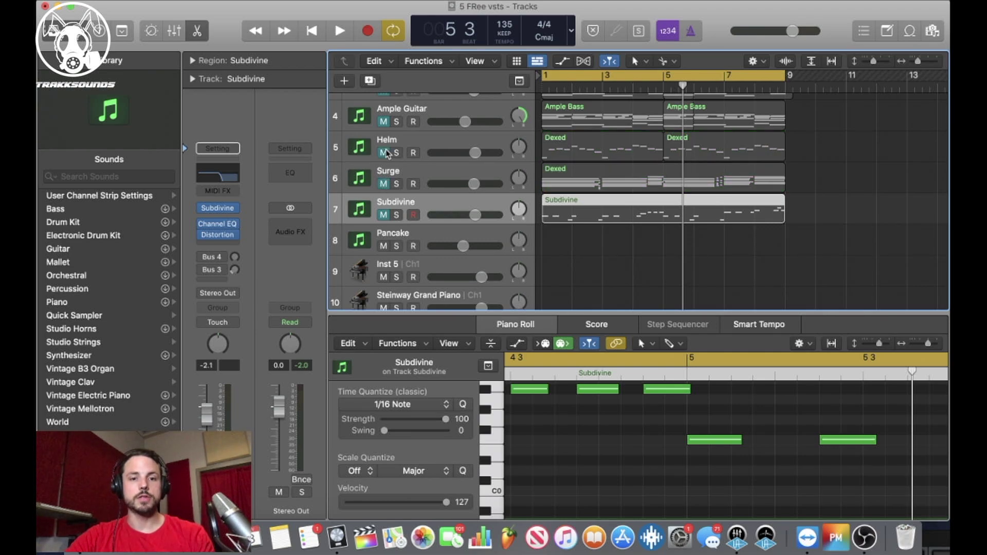
pyautogui.click(383, 215)
pyautogui.click(383, 183)
# Unmute Helm and browse Subdivine's Lite presets, keeping 3. 1000 Fathoms Deep.
pyautogui.click(384, 152)
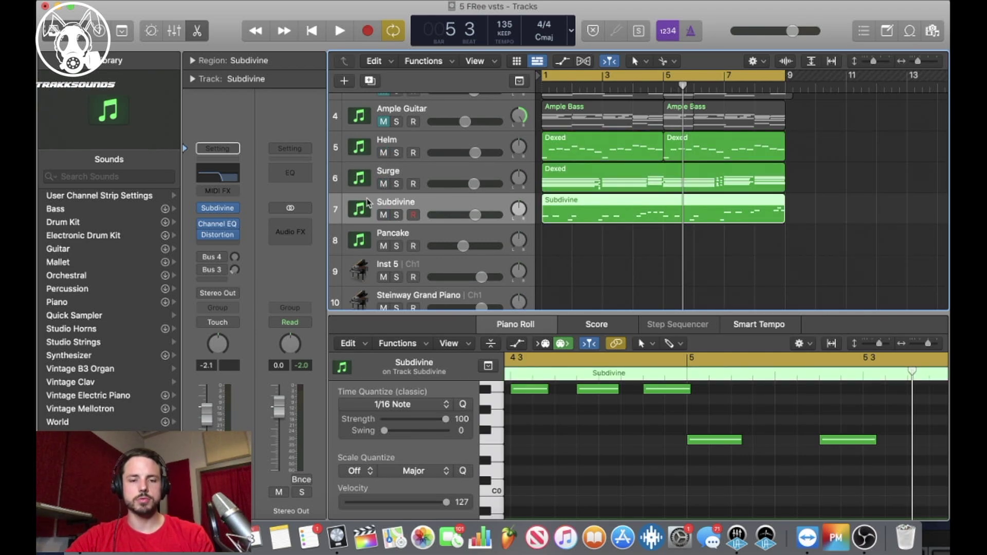
pyautogui.click(220, 208)
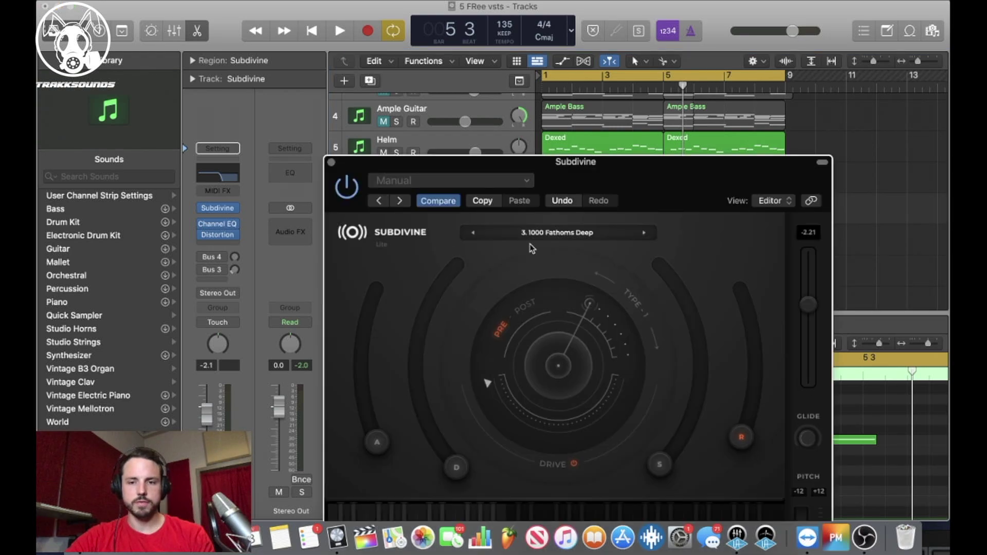
pyautogui.click(535, 160)
pyautogui.moveTo(518, 178)
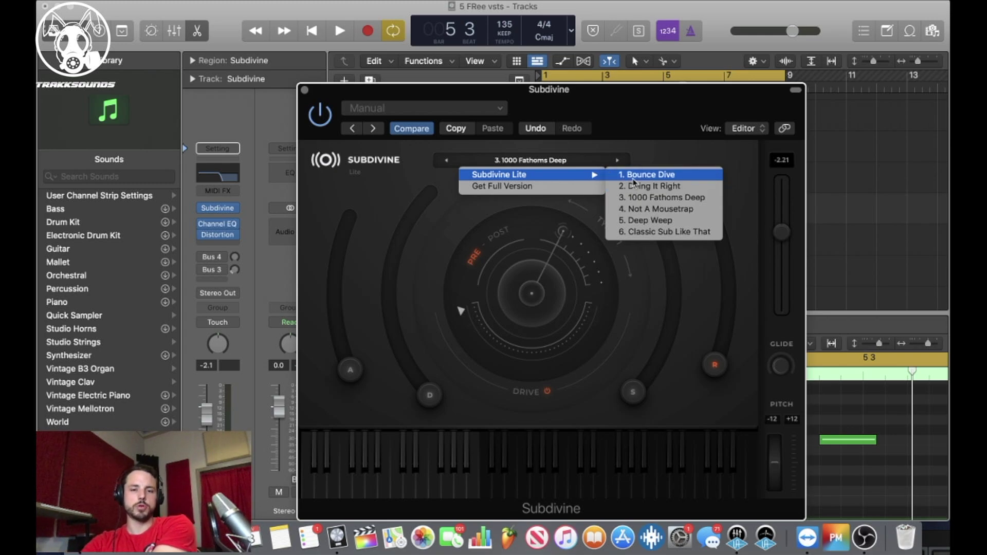
pyautogui.click(223, 229)
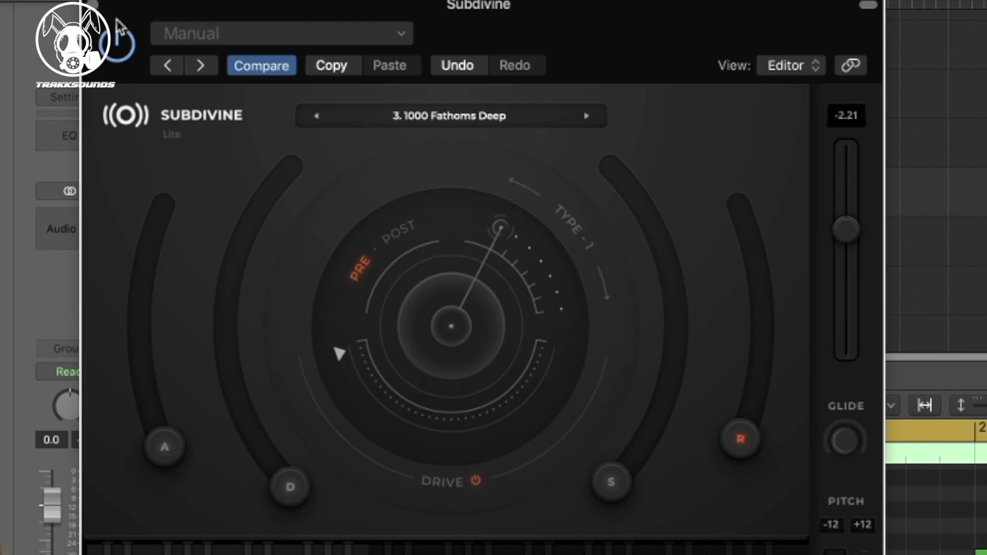
pyautogui.click(494, 126)
# Solo Subdivine and Surge, then lower the Subdivine Distortion drive to 2.5 dB.
pyautogui.press('Escape')
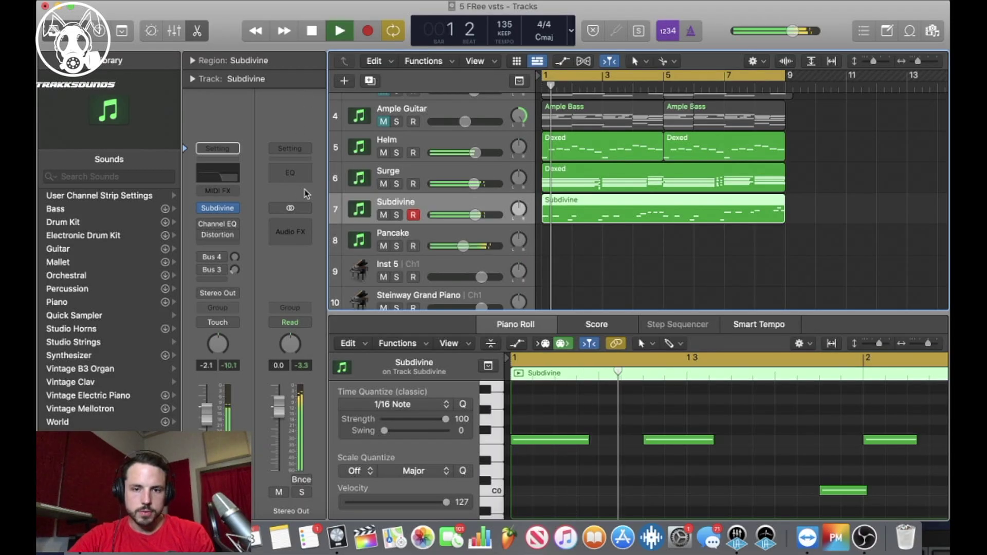
pyautogui.click(396, 215)
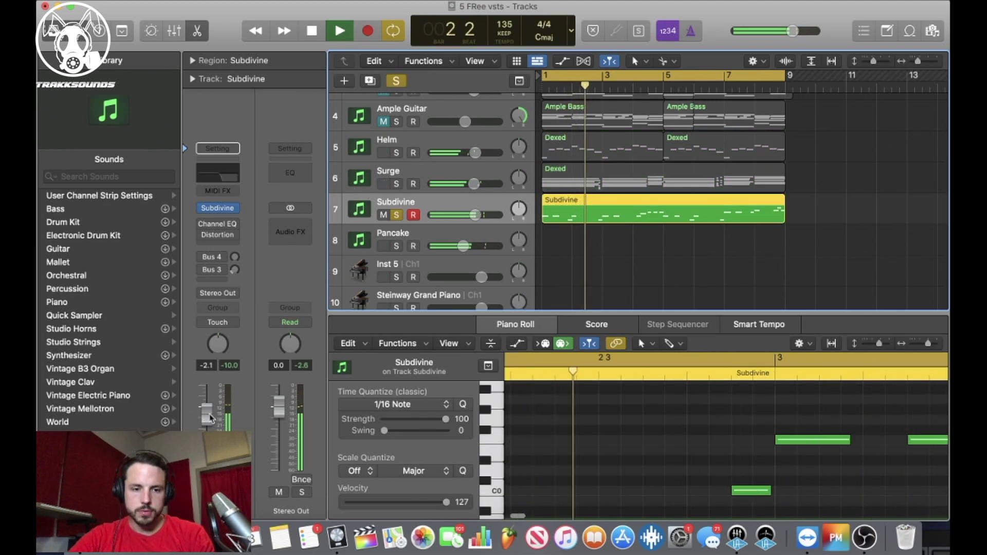
pyautogui.click(396, 184)
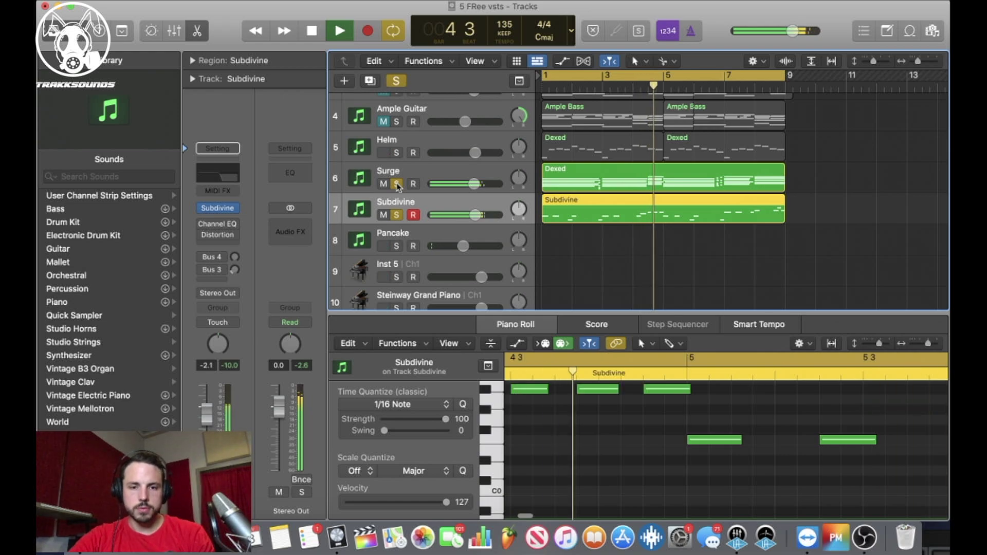
pyautogui.moveTo(206, 229)
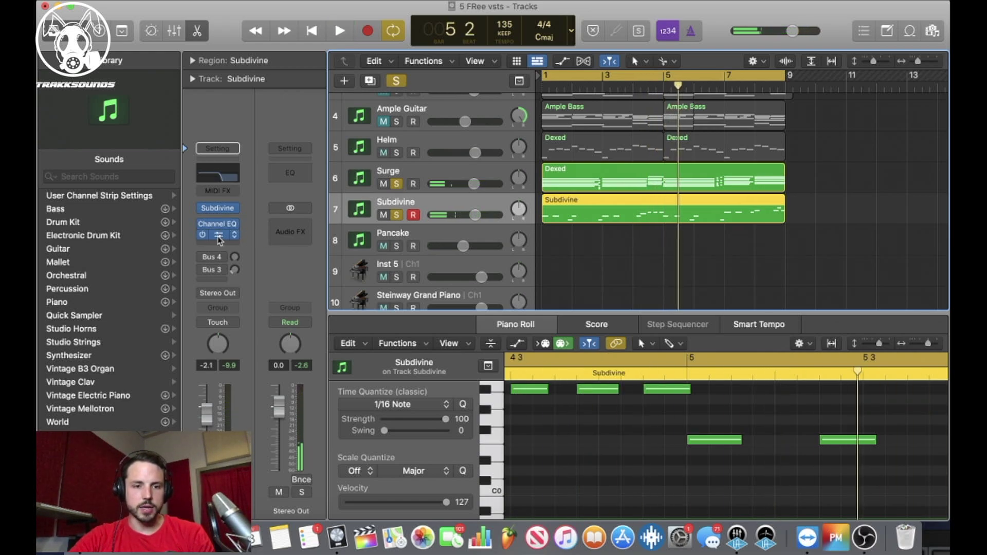
pyautogui.click(218, 237)
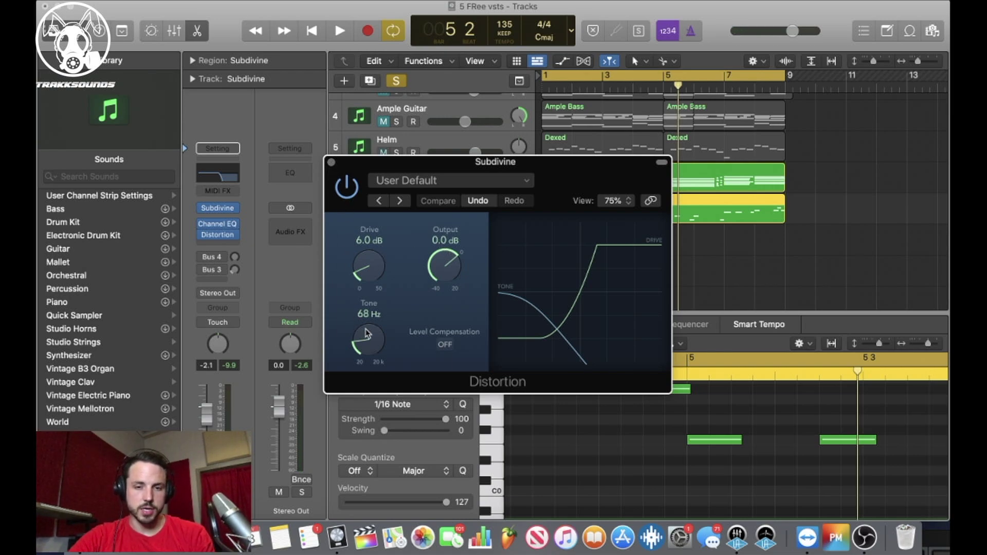
pyautogui.moveTo(382, 255); pyautogui.dragTo(367, 230)
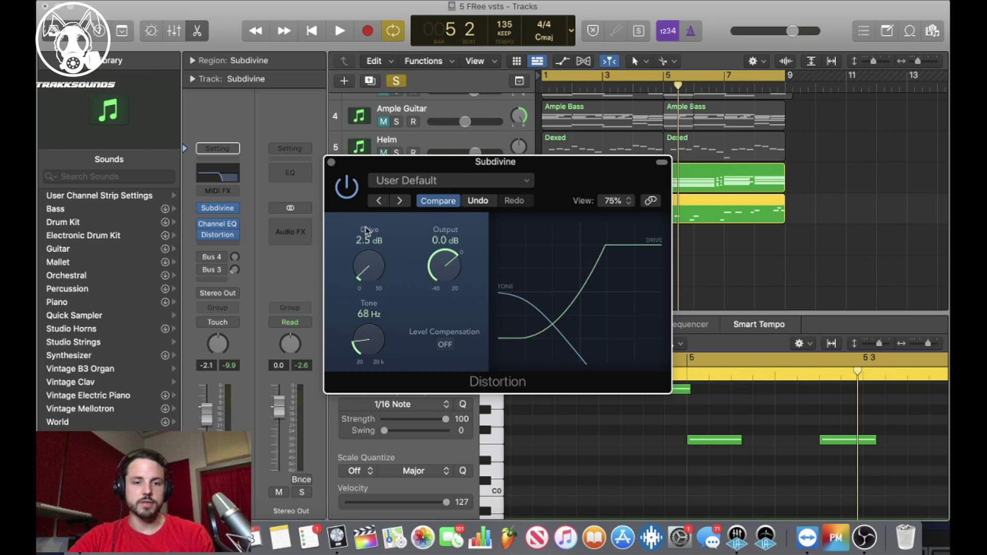
pyautogui.click(329, 163)
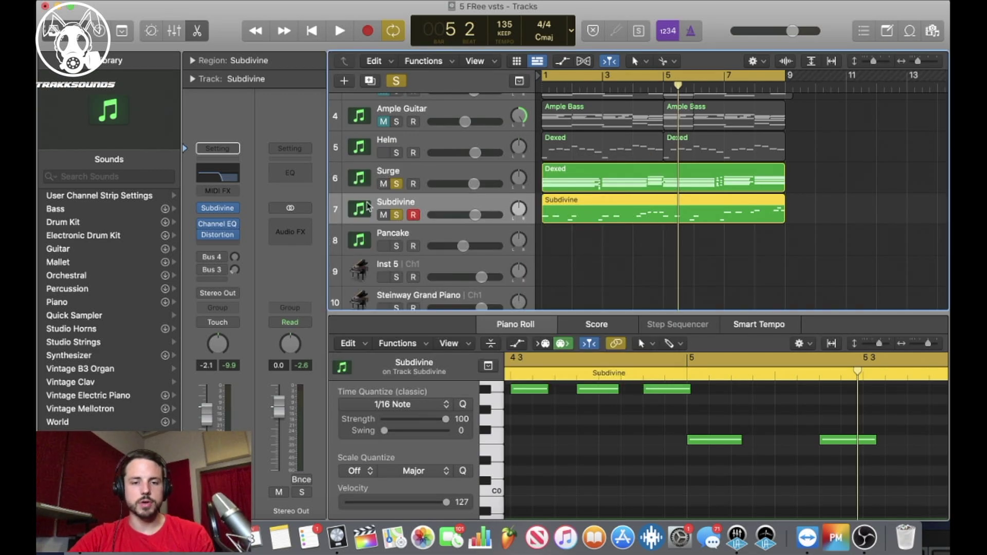
# Play the arrangement back with Helm and Pancake also soloed.
pyautogui.press('space')
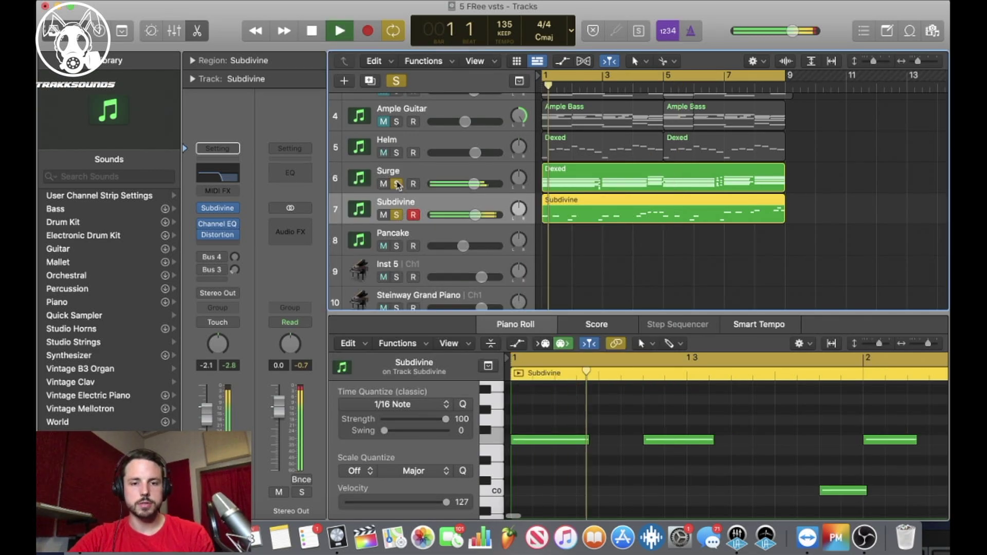
pyautogui.click(396, 153)
pyautogui.click(396, 246)
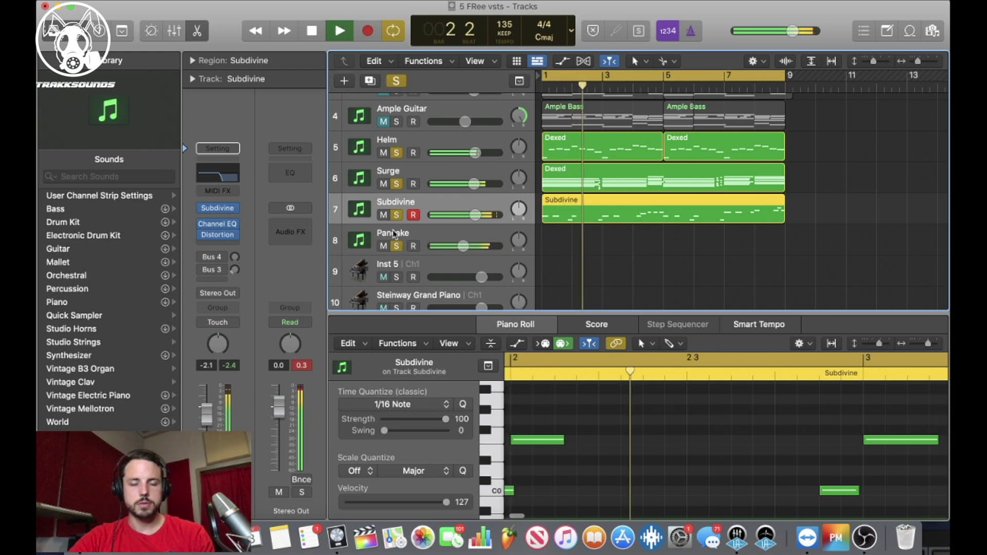
pyautogui.click(391, 242)
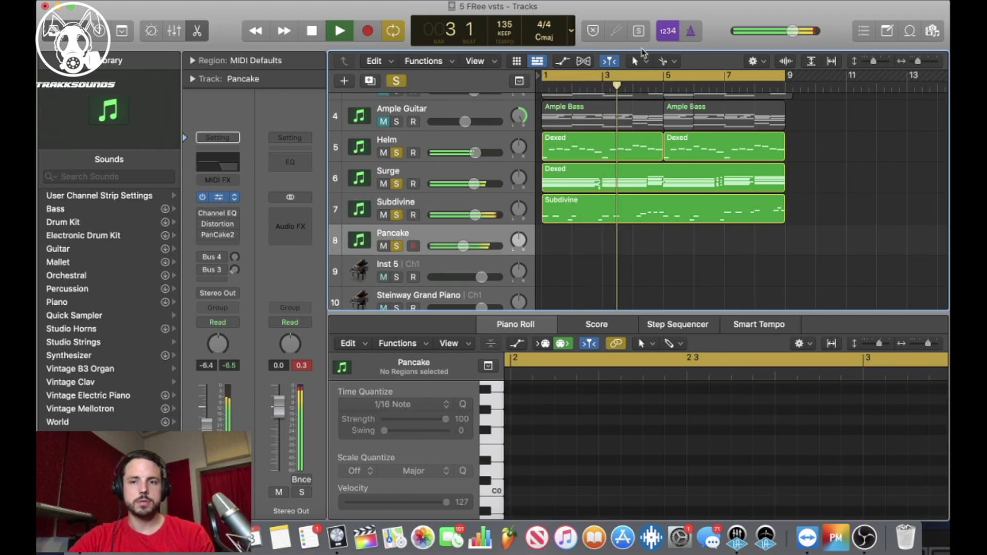
# Open Geist2 on Pancake and search Splice for 'slap', then 'they'.
pyautogui.click(220, 198)
pyautogui.moveTo(681, 188); pyautogui.dragTo(468, 41)
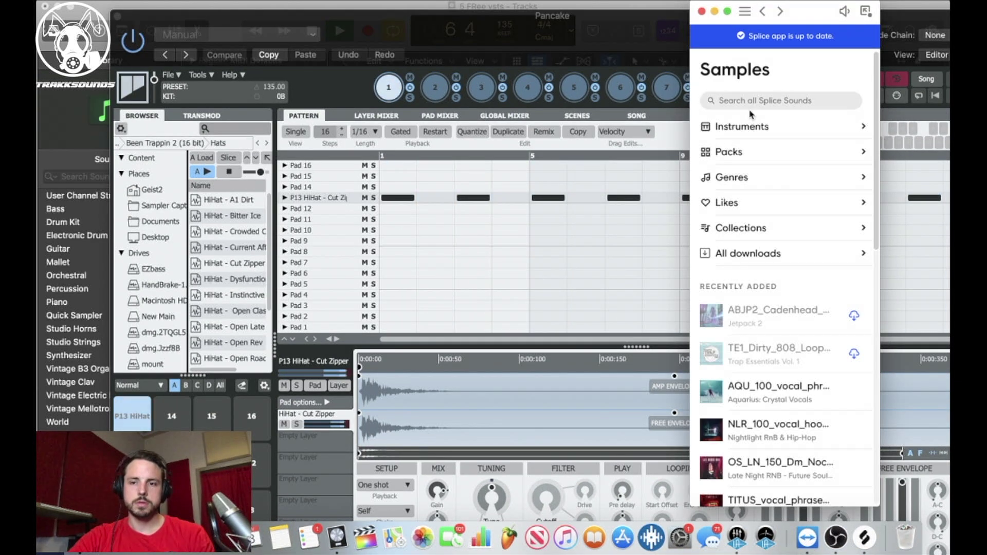
pyautogui.click(756, 100)
pyautogui.write('slap')
pyautogui.press('Return')
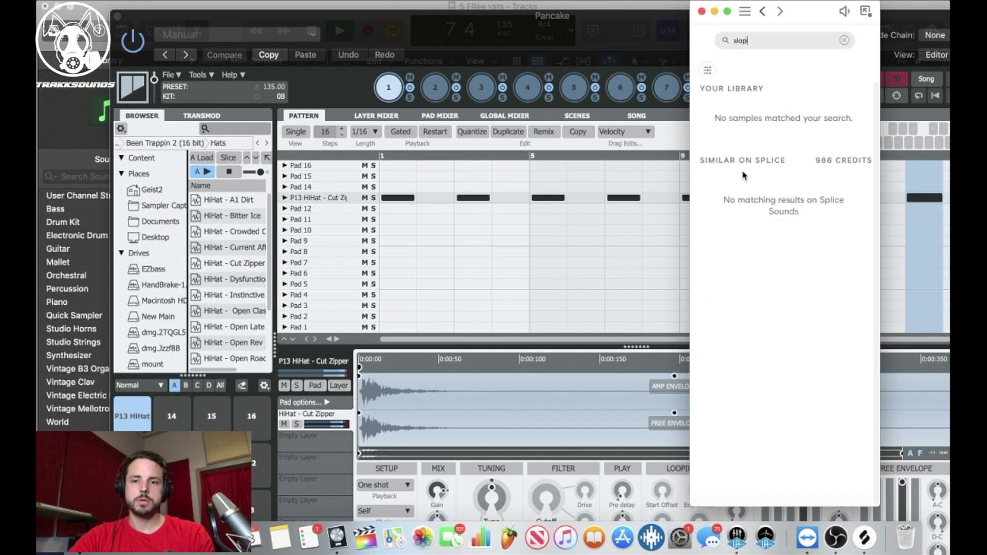
pyautogui.doubleClick(755, 44)
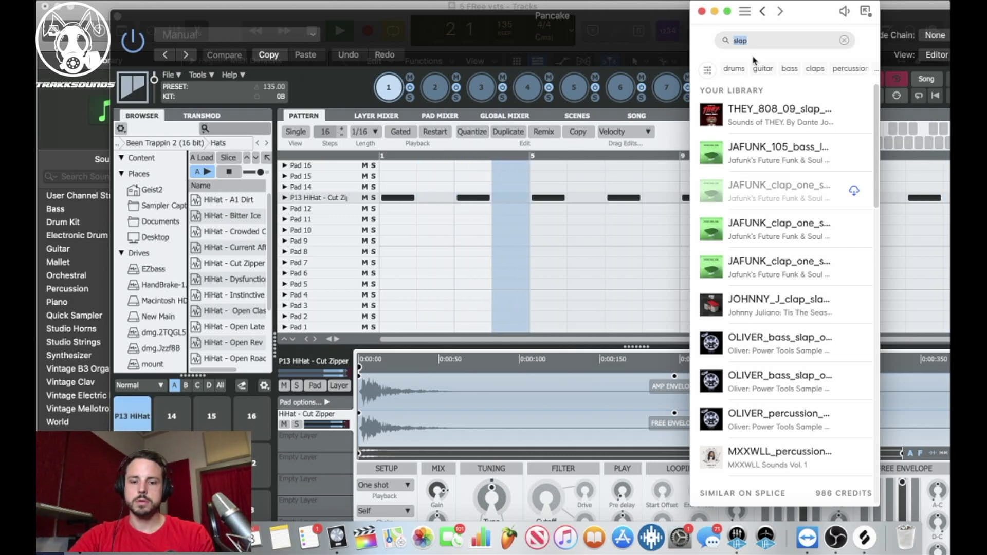
pyautogui.write('the')
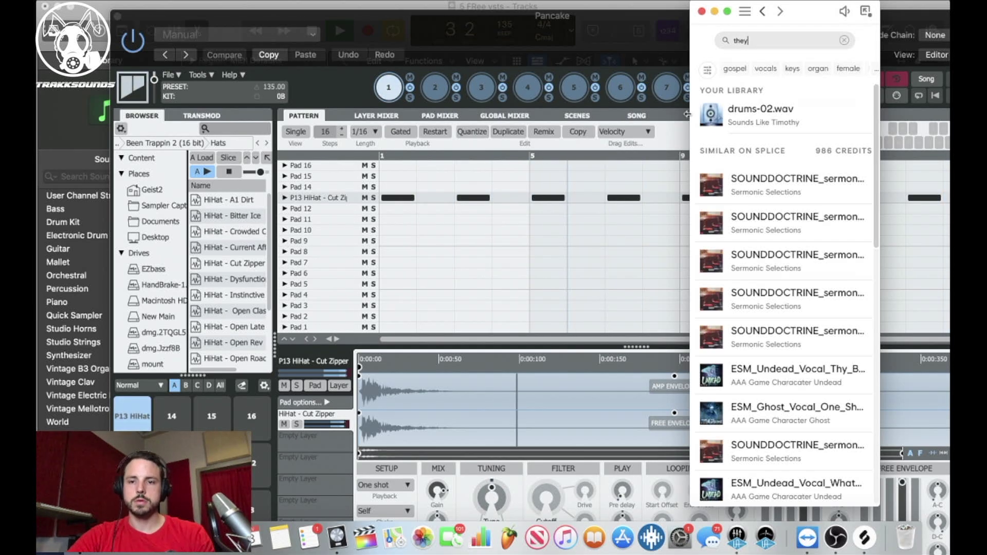
pyautogui.write('y')
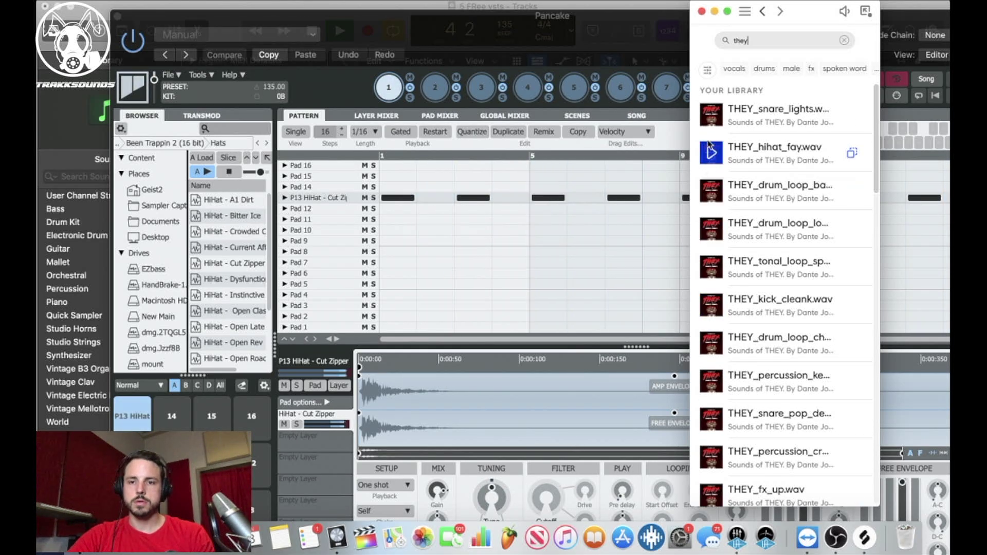
# Load THEY_snare_lights onto pad 16 and program a snare hit at step 9.
pyautogui.moveTo(713, 114); pyautogui.dragTo(245, 413)
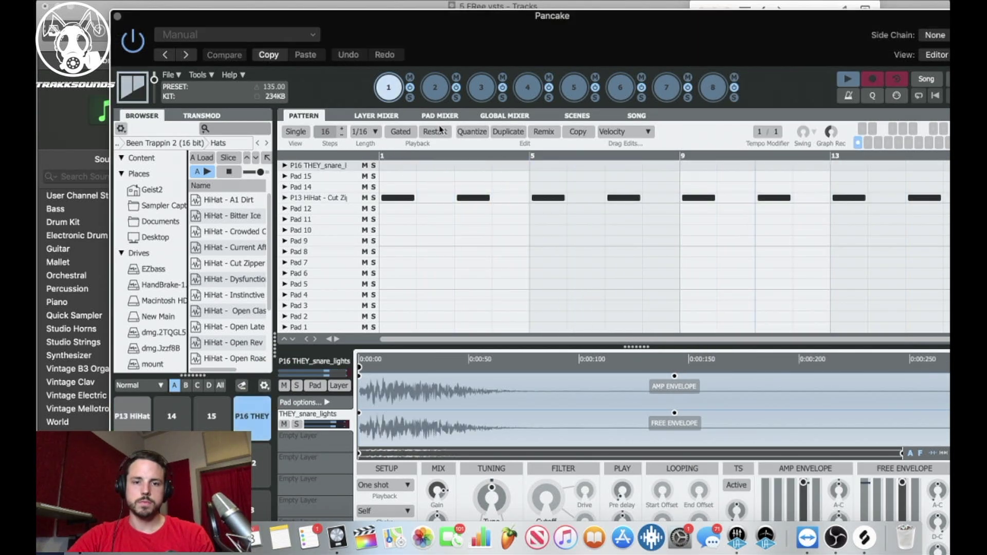
pyautogui.click(695, 165)
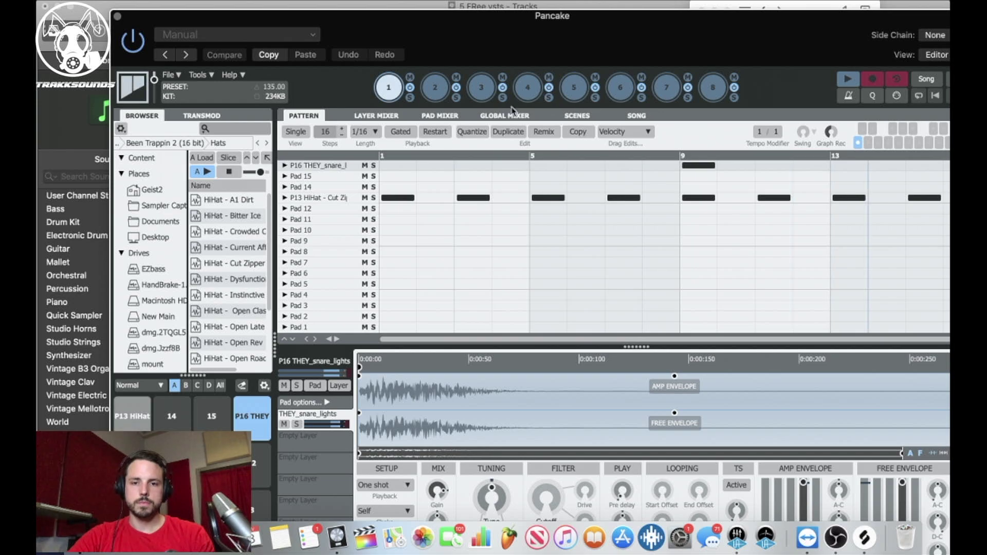
pyautogui.moveTo(348, 23); pyautogui.dragTo(552, 27)
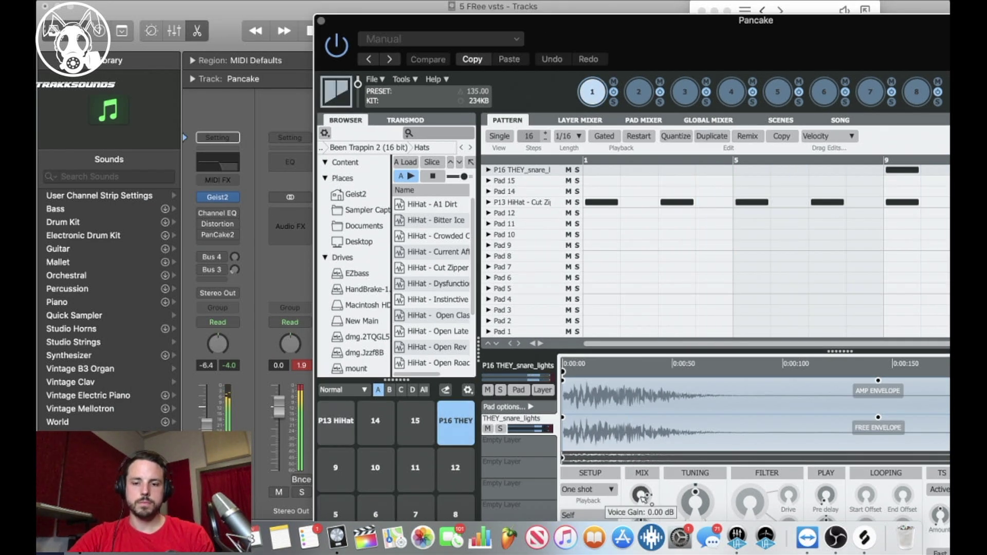
# Stop playback and delete the step 9 note from Geist2's P16 row.
pyautogui.click(321, 21)
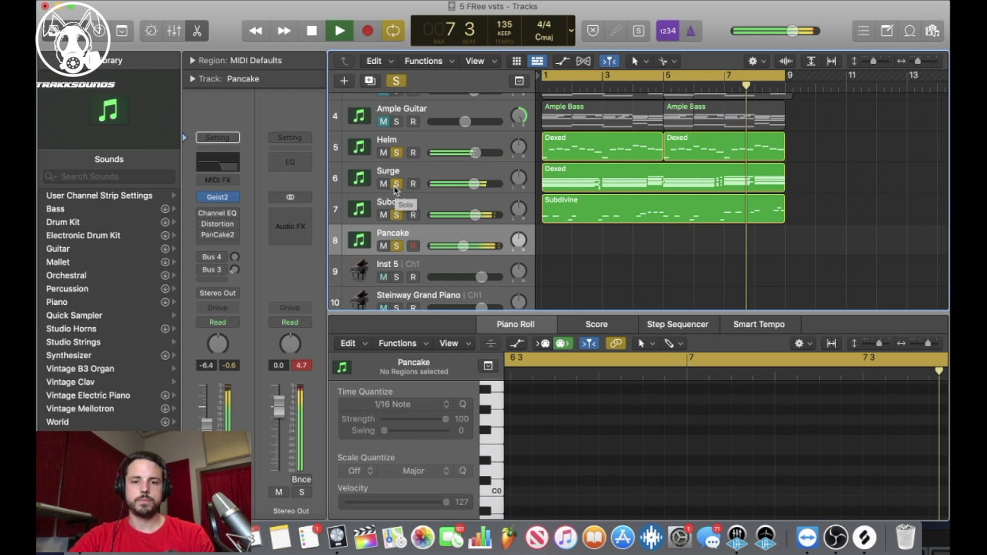
pyautogui.press('space')
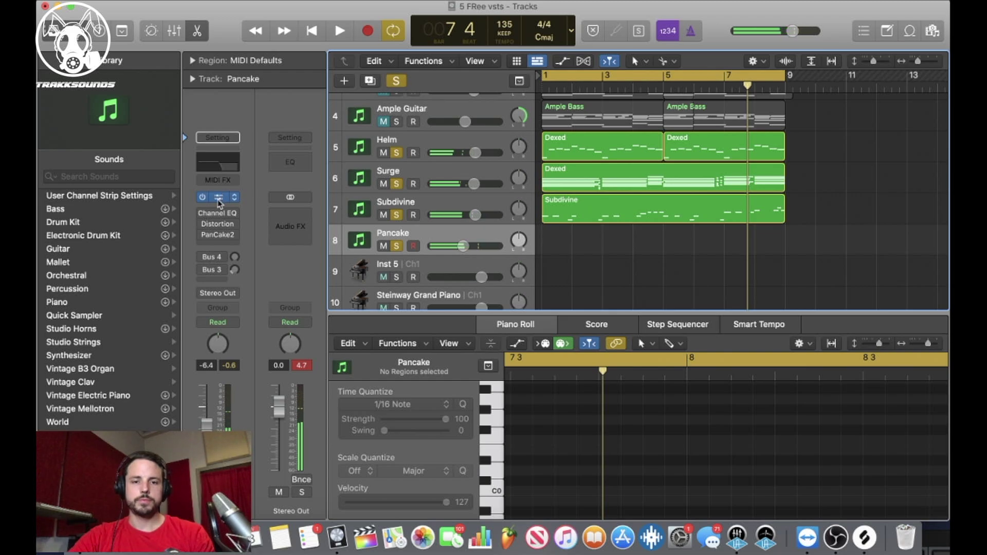
pyautogui.click(219, 203)
pyautogui.moveTo(662, 60); pyautogui.dragTo(497, 154)
pyautogui.click(725, 271)
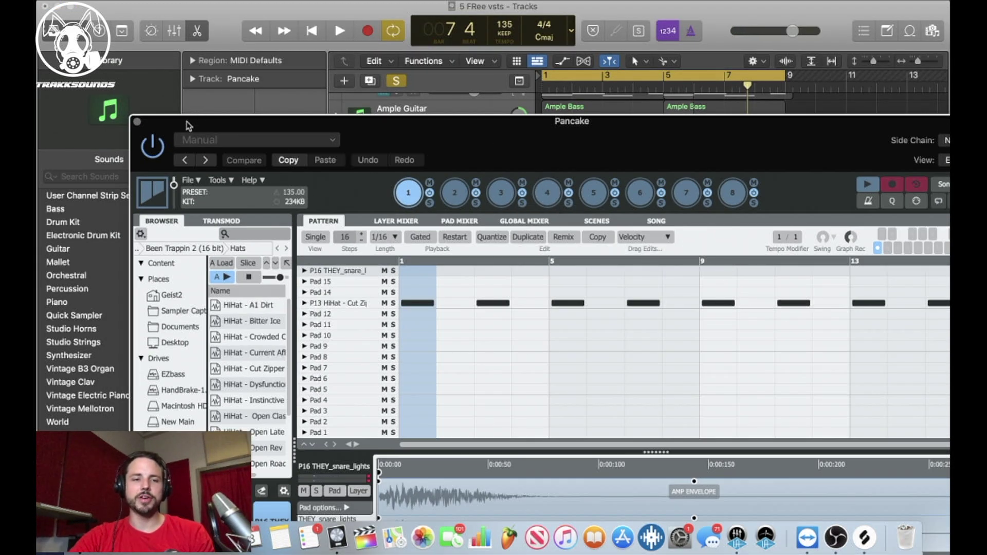
pyautogui.click(137, 122)
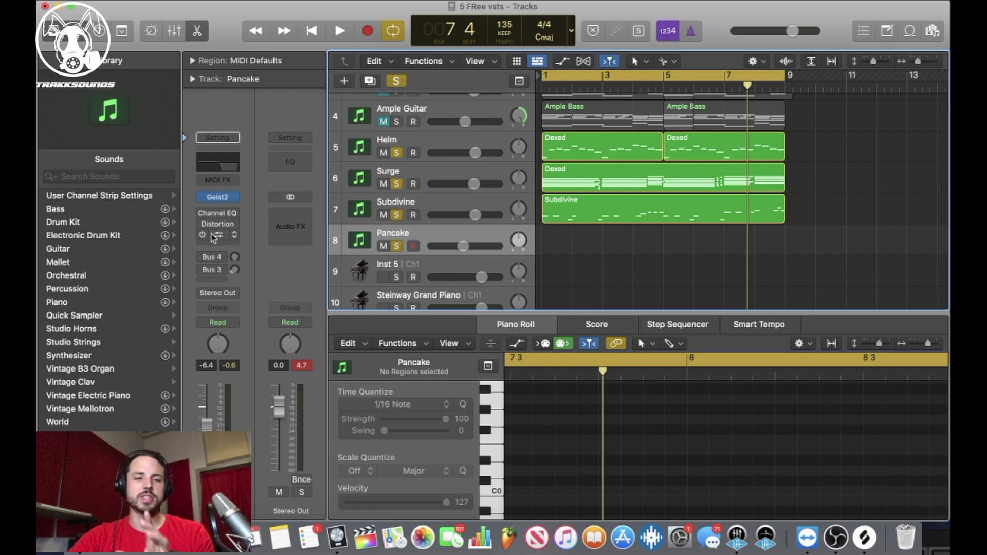
pyautogui.click(214, 237)
# Arrange the PanCake2 and Geist2 windows side by side, with PanCake2 in front.
pyautogui.moveTo(502, 162); pyautogui.dragTo(502, 7)
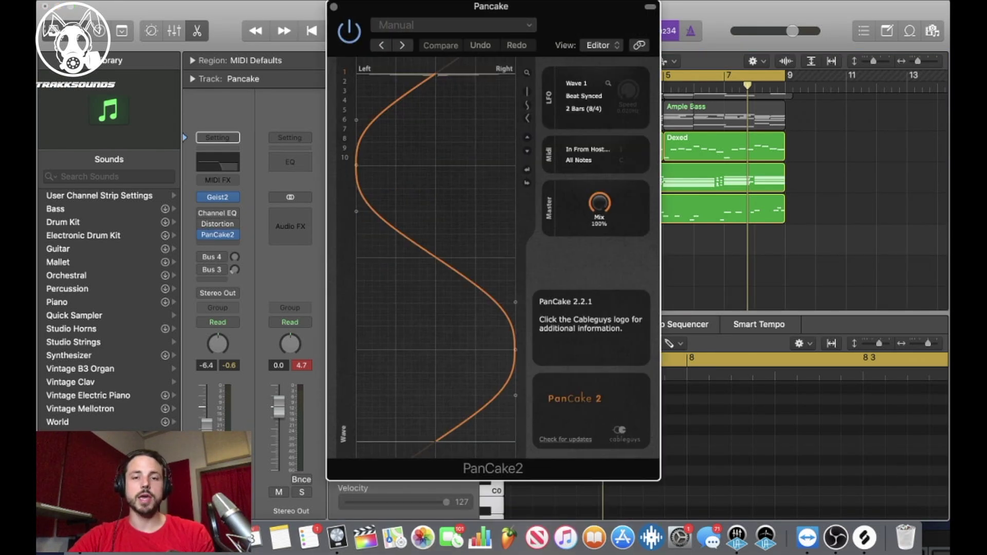
pyautogui.moveTo(479, 28); pyautogui.dragTo(676, 12)
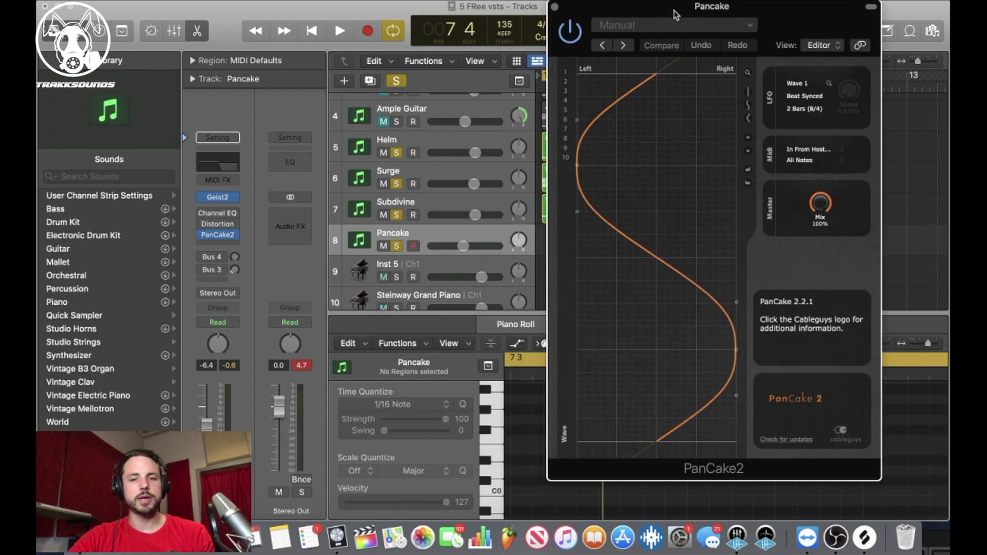
pyautogui.click(218, 198)
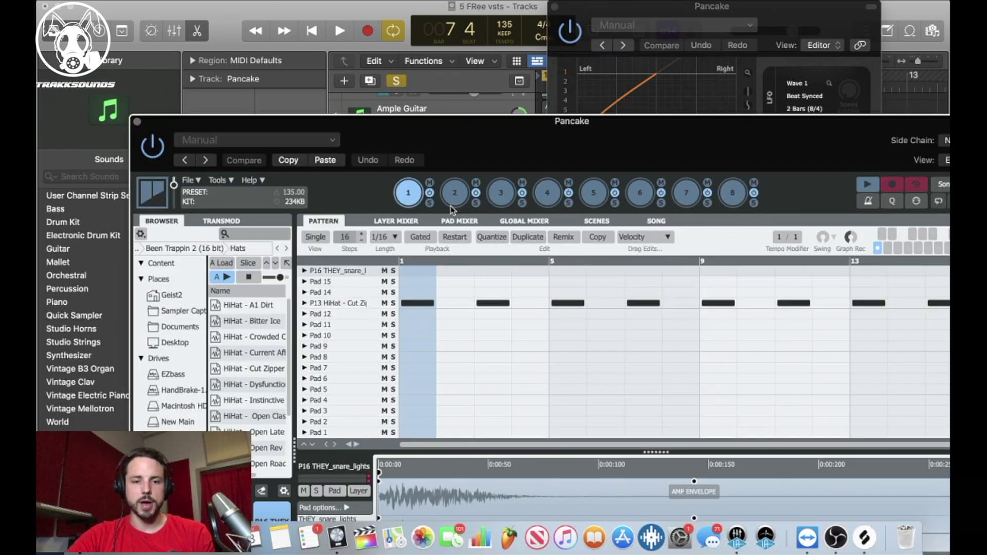
pyautogui.moveTo(518, 147); pyautogui.dragTo(584, 395)
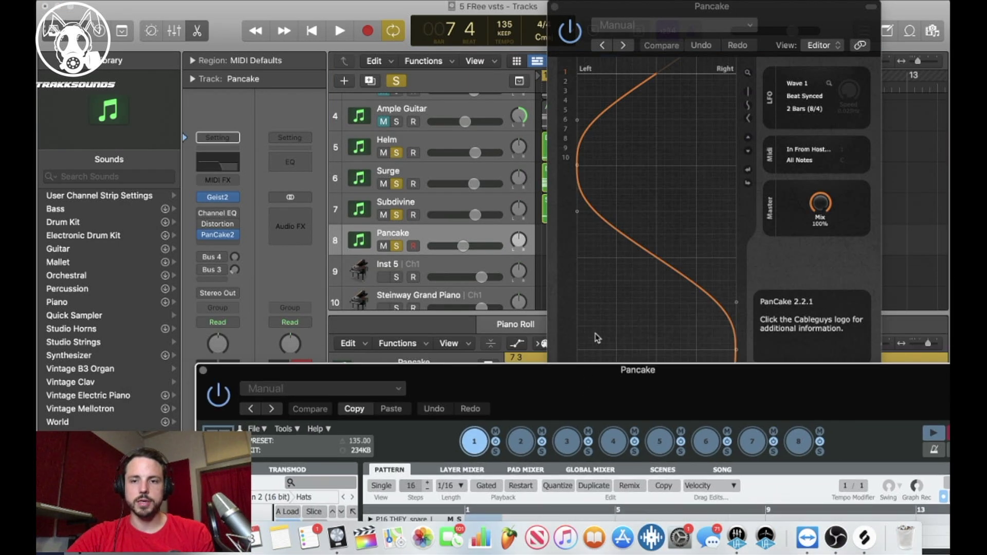
pyautogui.click(783, 47)
# Reshape the PanCake2 pan wave by dragging points and adding a lower node during playback.
pyautogui.press('space')
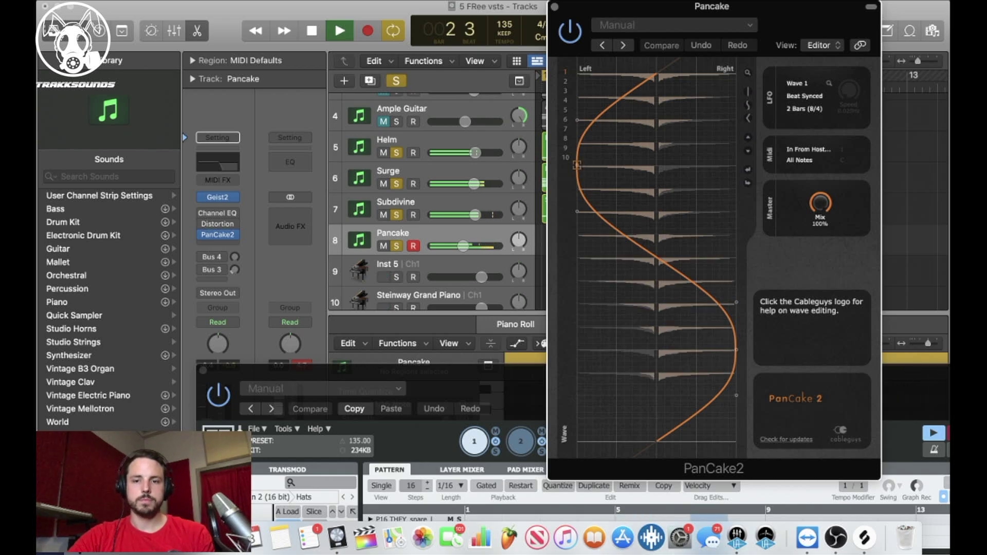
pyautogui.moveTo(577, 165); pyautogui.dragTo(618, 172)
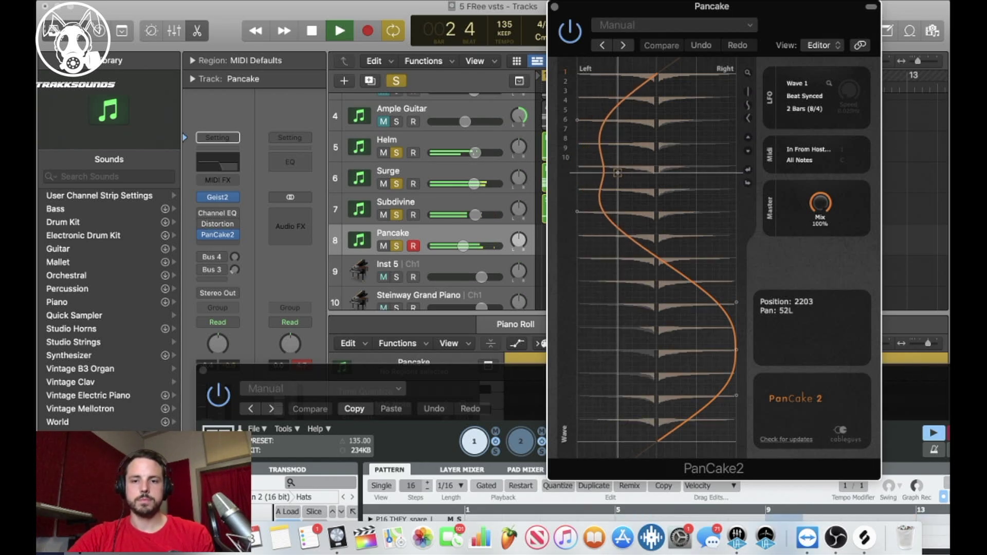
pyautogui.moveTo(737, 350); pyautogui.dragTo(699, 362)
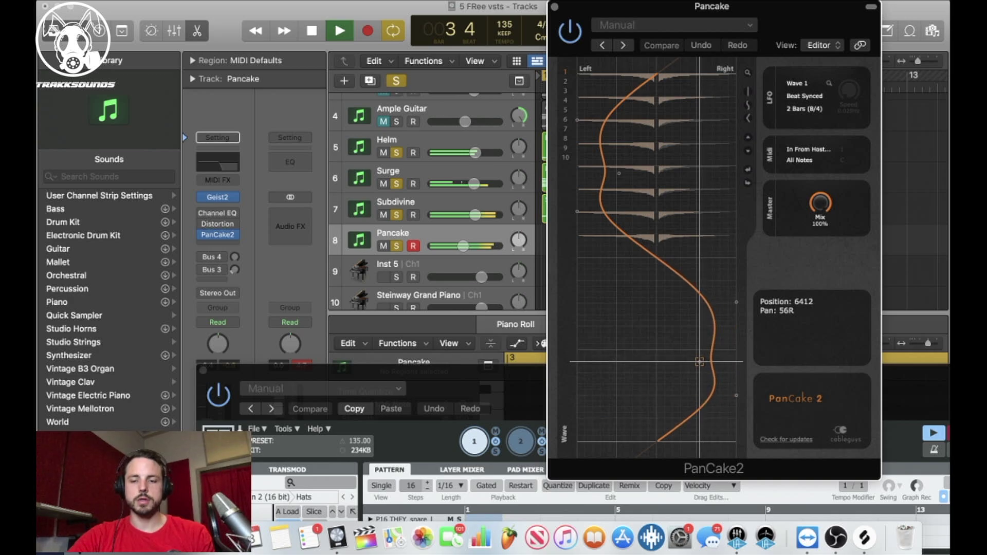
pyautogui.press('space')
pyautogui.moveTo(618, 173)
pyautogui.mouseDown()
pyautogui.moveTo(604, 155)
pyautogui.moveTo(595, 170)
pyautogui.moveTo(619, 174)
pyautogui.mouseUp()
pyautogui.press('space')
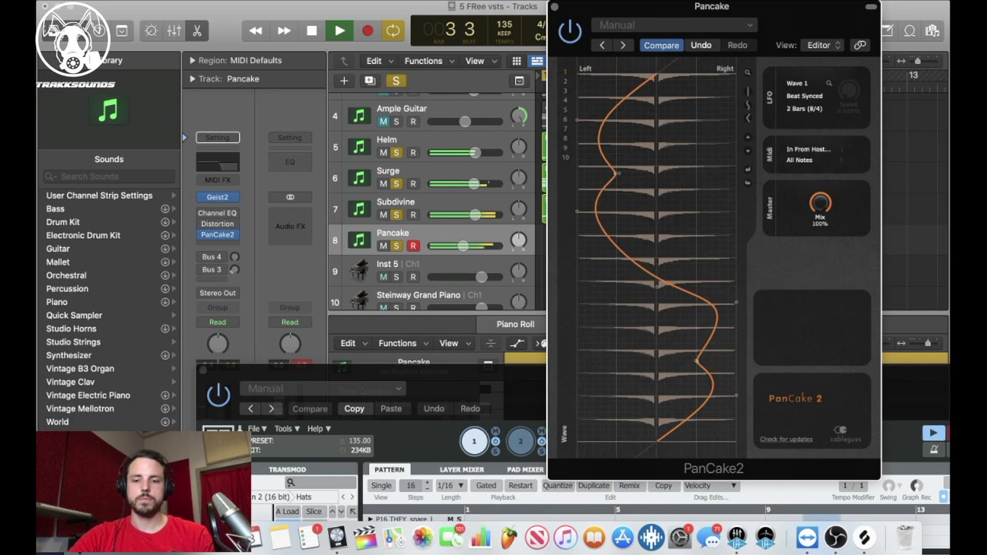
pyautogui.moveTo(678, 407); pyautogui.dragTo(650, 407)
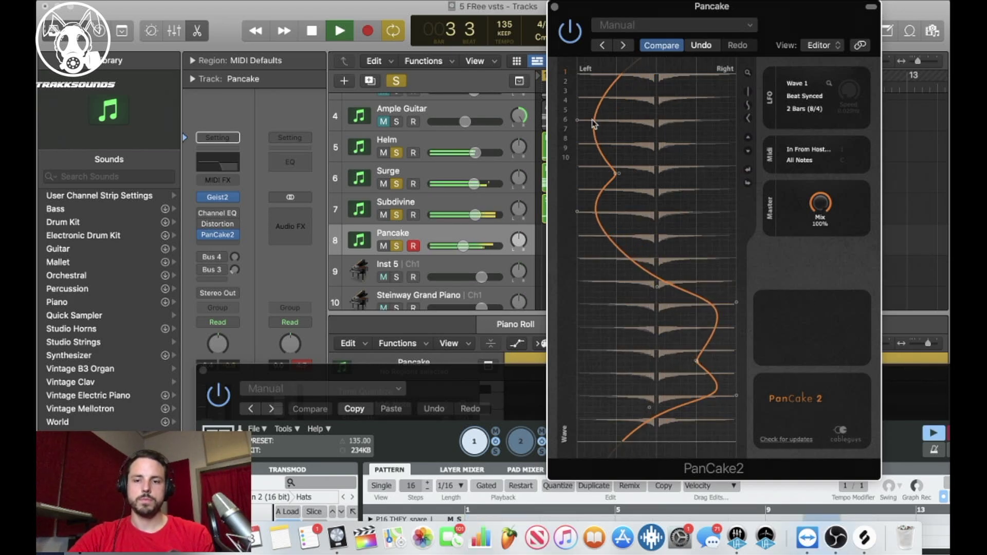
pyautogui.click(554, 7)
pyautogui.press('space')
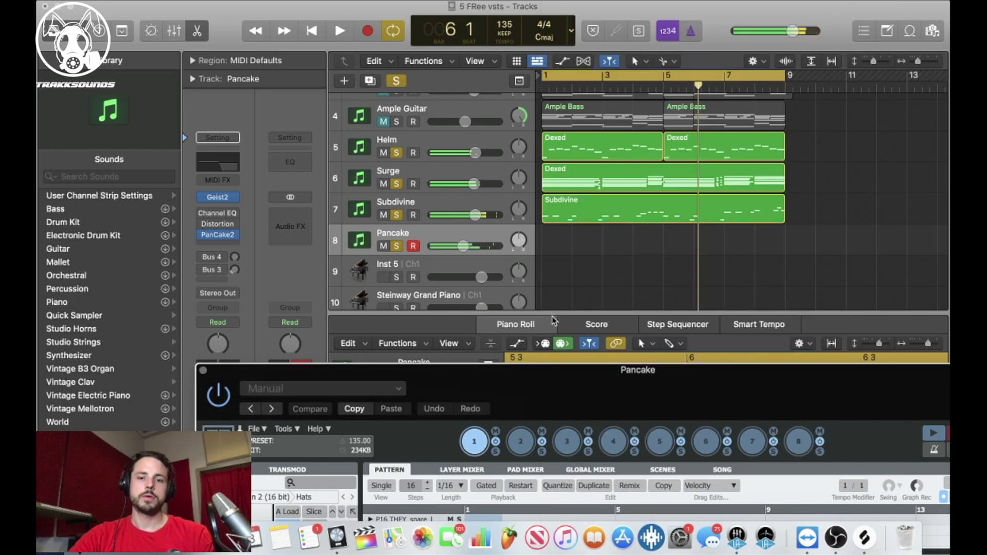
pyautogui.moveTo(536, 398); pyautogui.dragTo(538, 423)
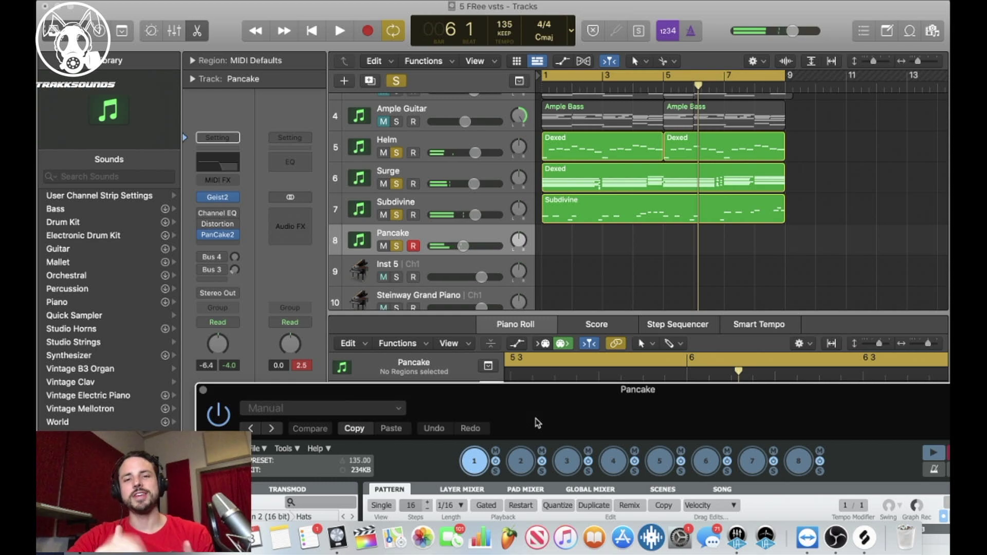